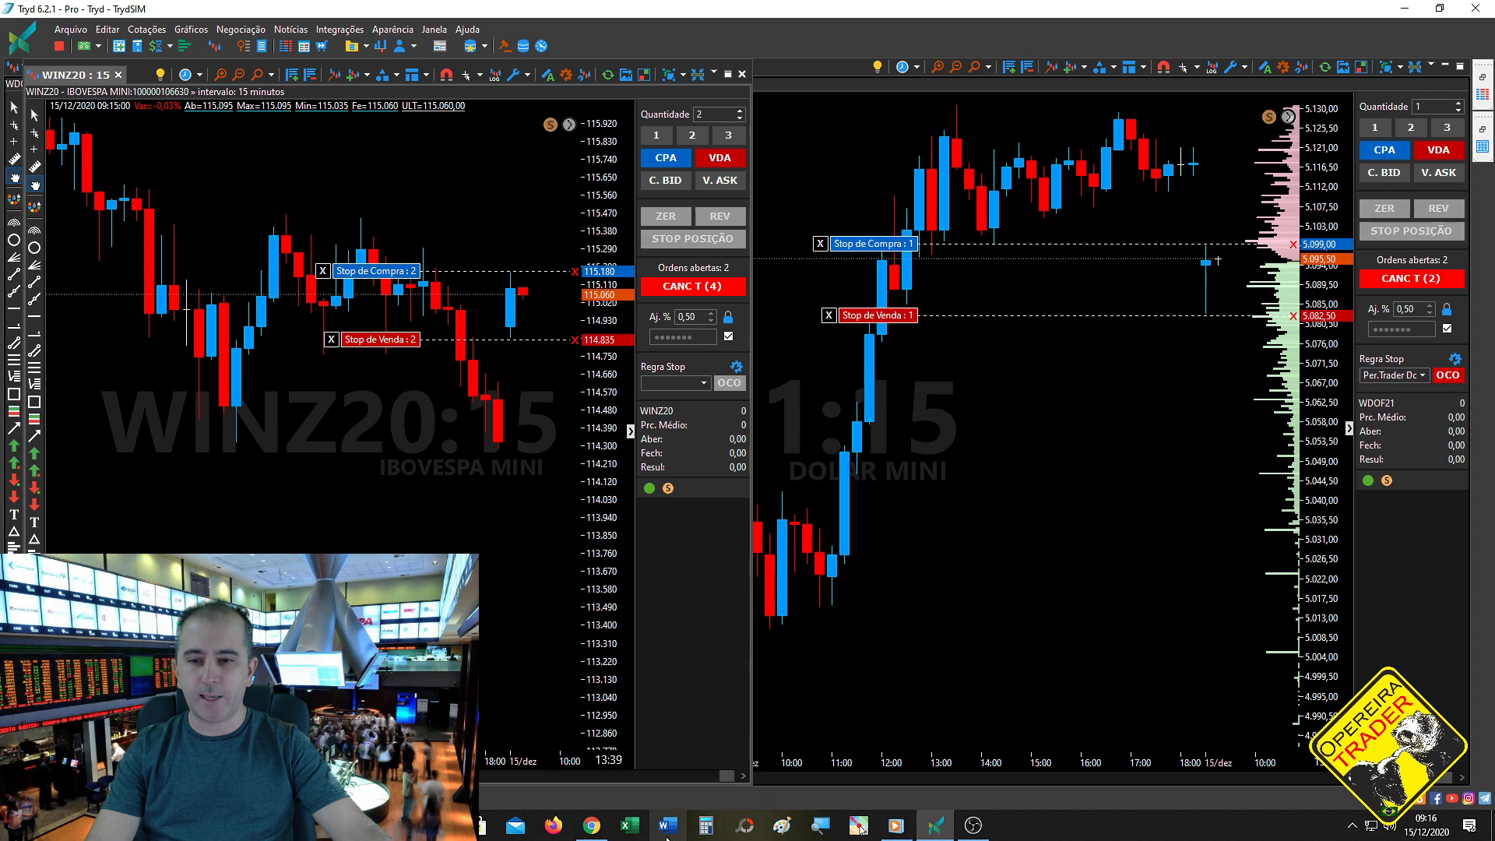
- Switch to Excel and open the recent workbook "Controle de Operações de Day Trade" from the Trader Bovespa folder
{"action": "left_click", "coordinate": [630, 825]}
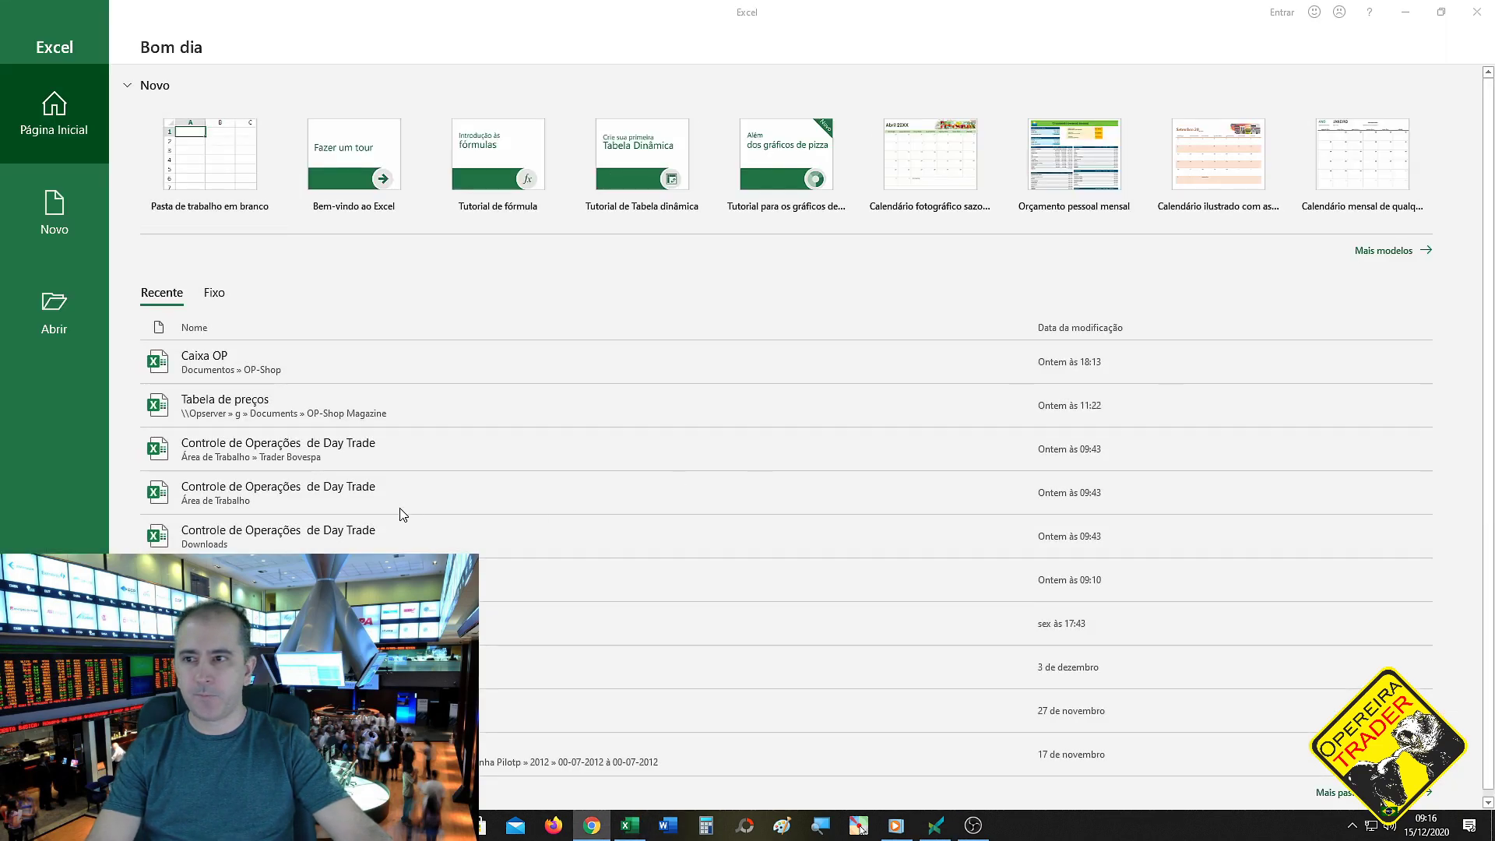
{"action": "left_click", "coordinate": [346, 448]}
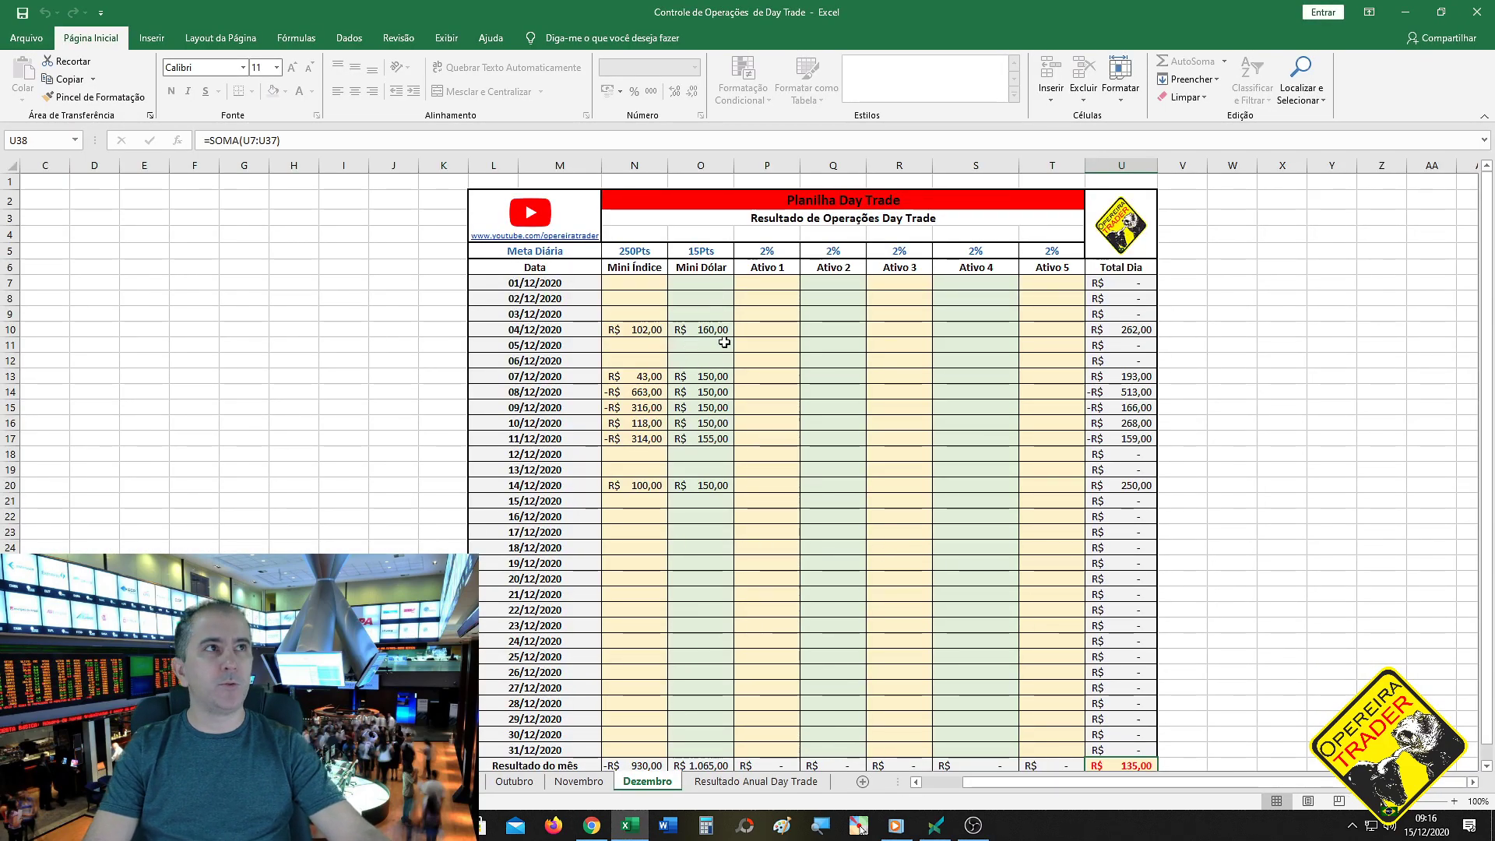
- Review the daily Mini Dólar results in the Dezembro sheet from 04/12/2020 to 14/12/2020
{"action": "scroll", "coordinate": [678, 334], "scroll_direction": "down", "scroll_amount": 1}
{"action": "left_click", "coordinate": [705, 282]}
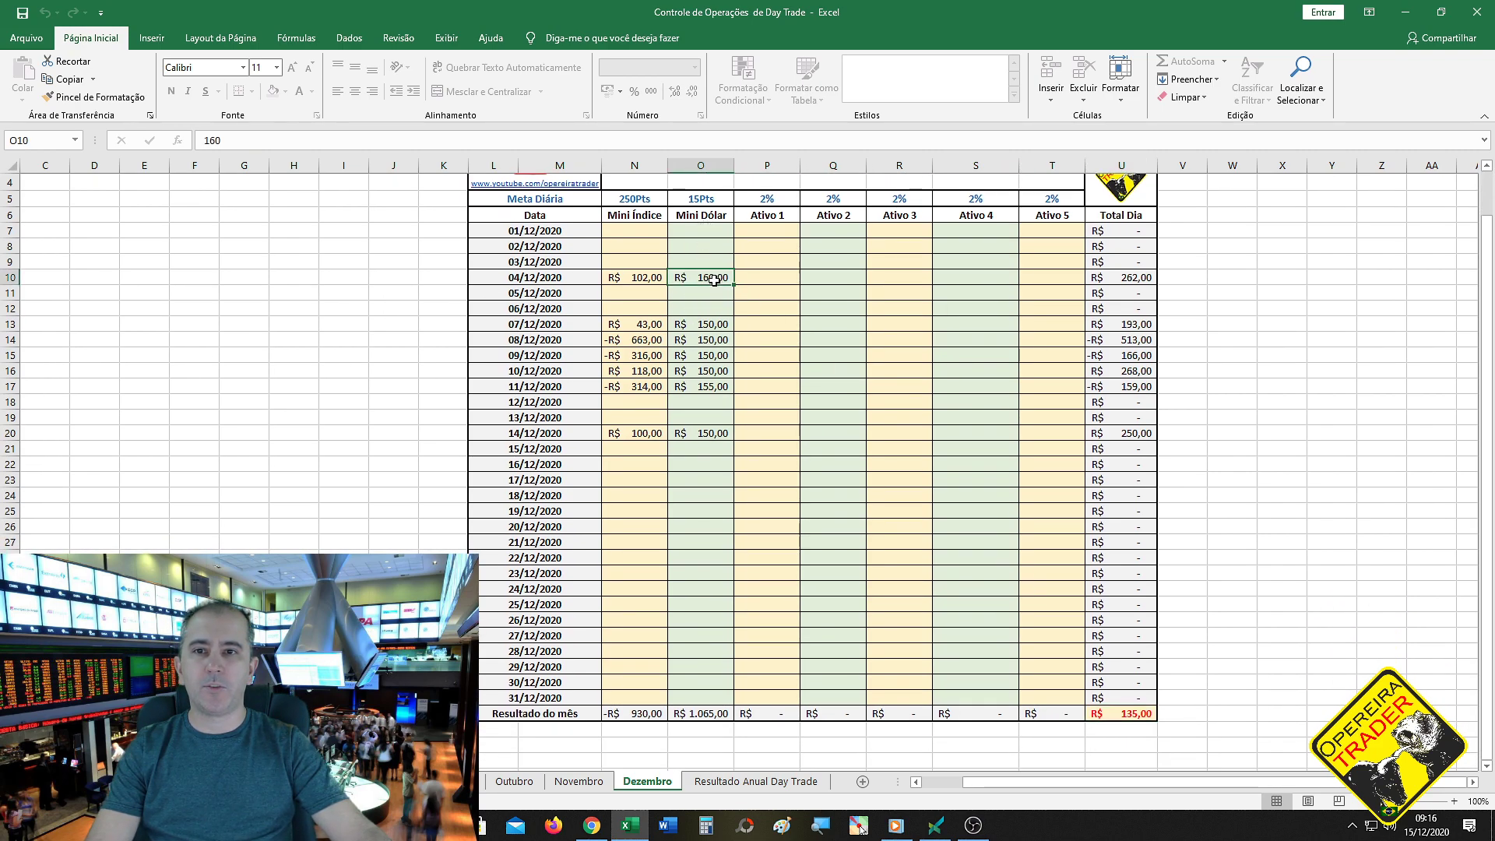
{"action": "left_click", "coordinate": [712, 326]}
{"action": "left_click", "coordinate": [720, 390]}
{"action": "left_click", "coordinate": [712, 434]}
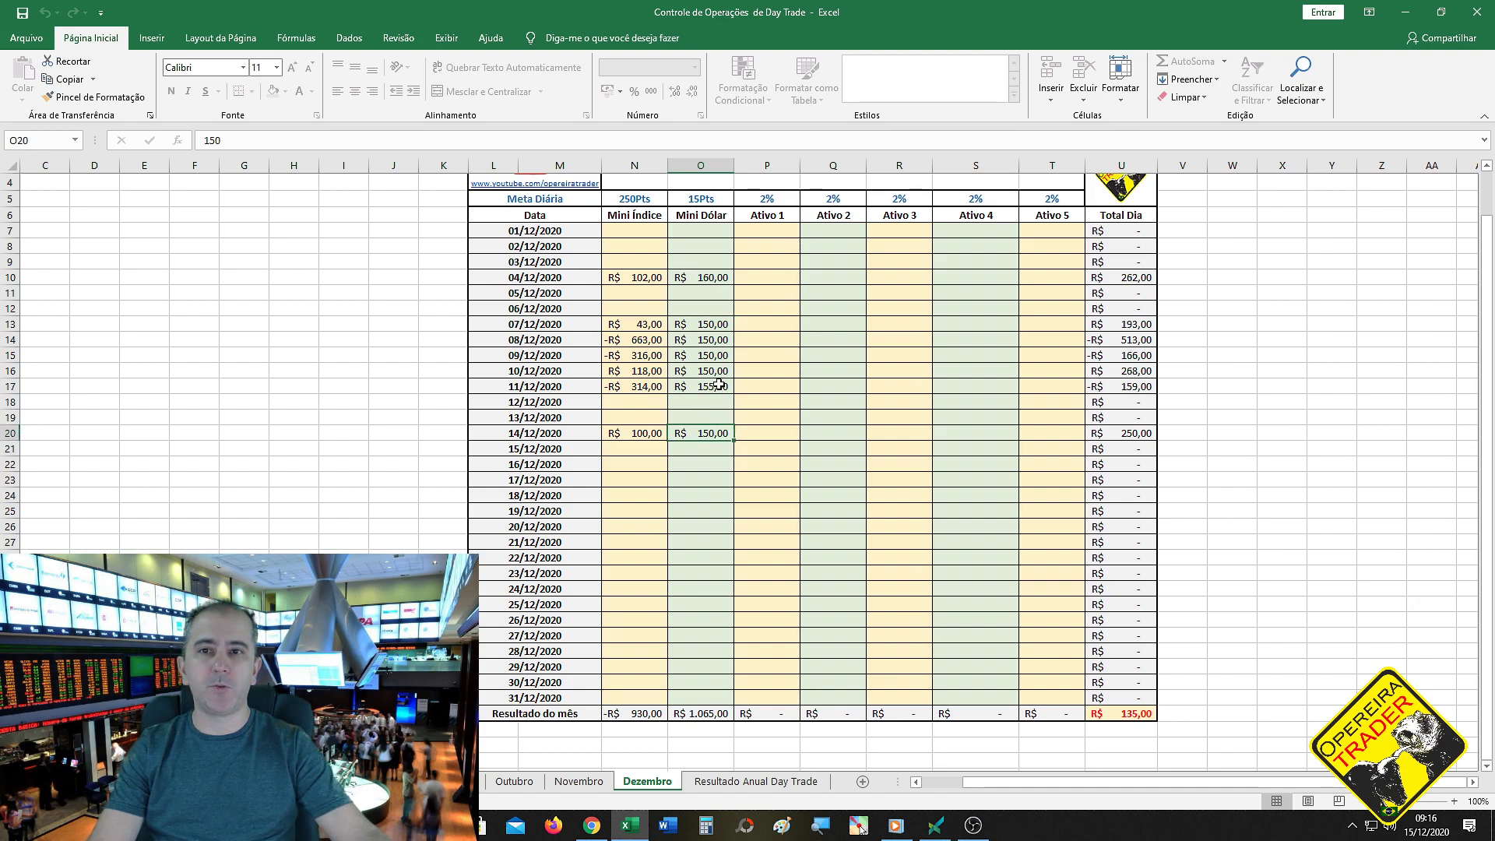
{"action": "left_click", "coordinate": [700, 165]}
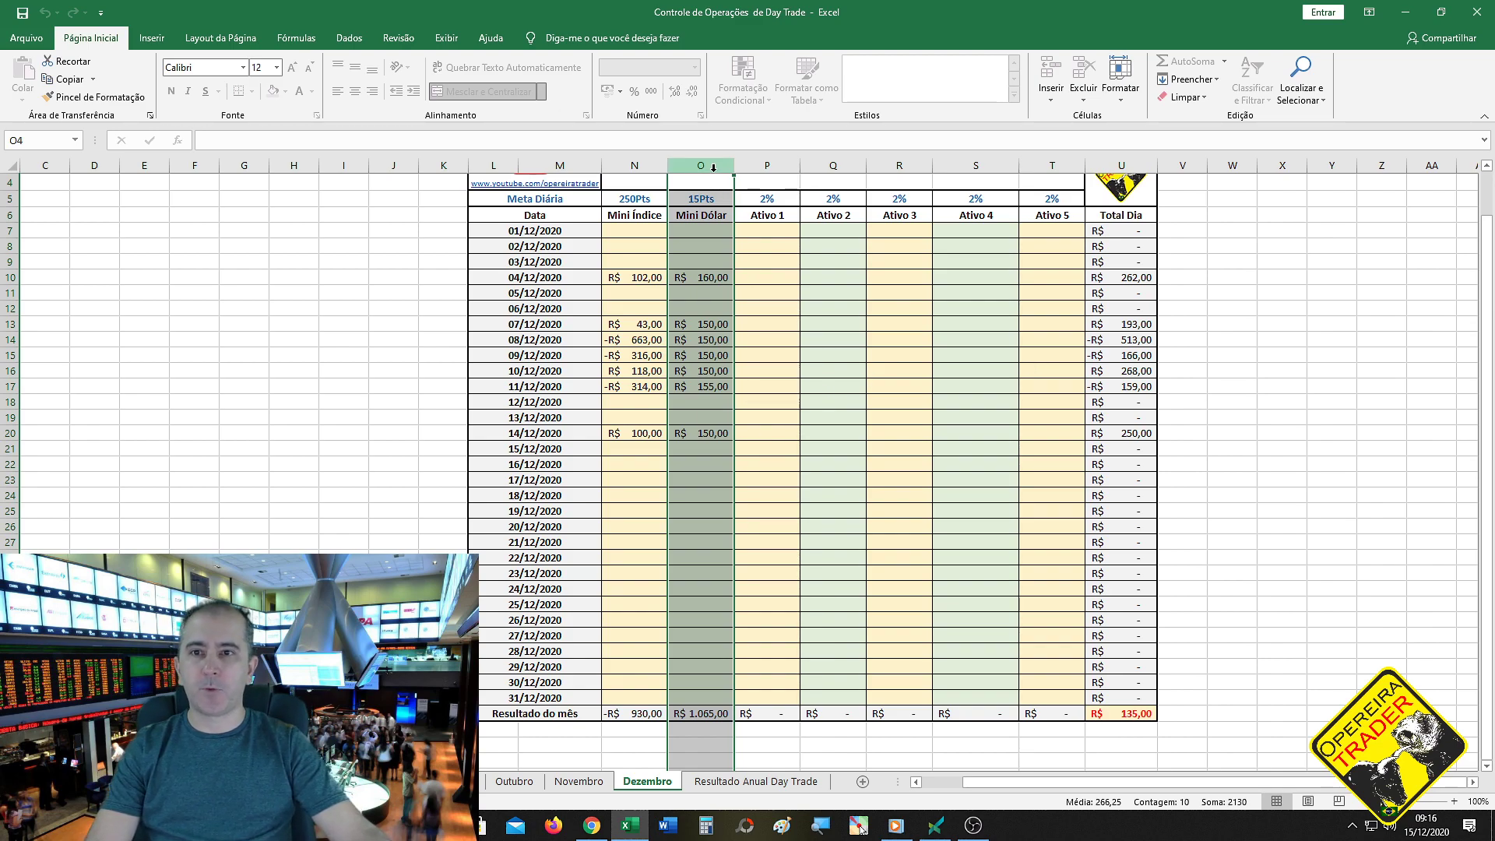
- Examine the daily Mini Índice results against the Mini Dólar column, and check the month's overall total
{"action": "left_click", "coordinate": [634, 165]}
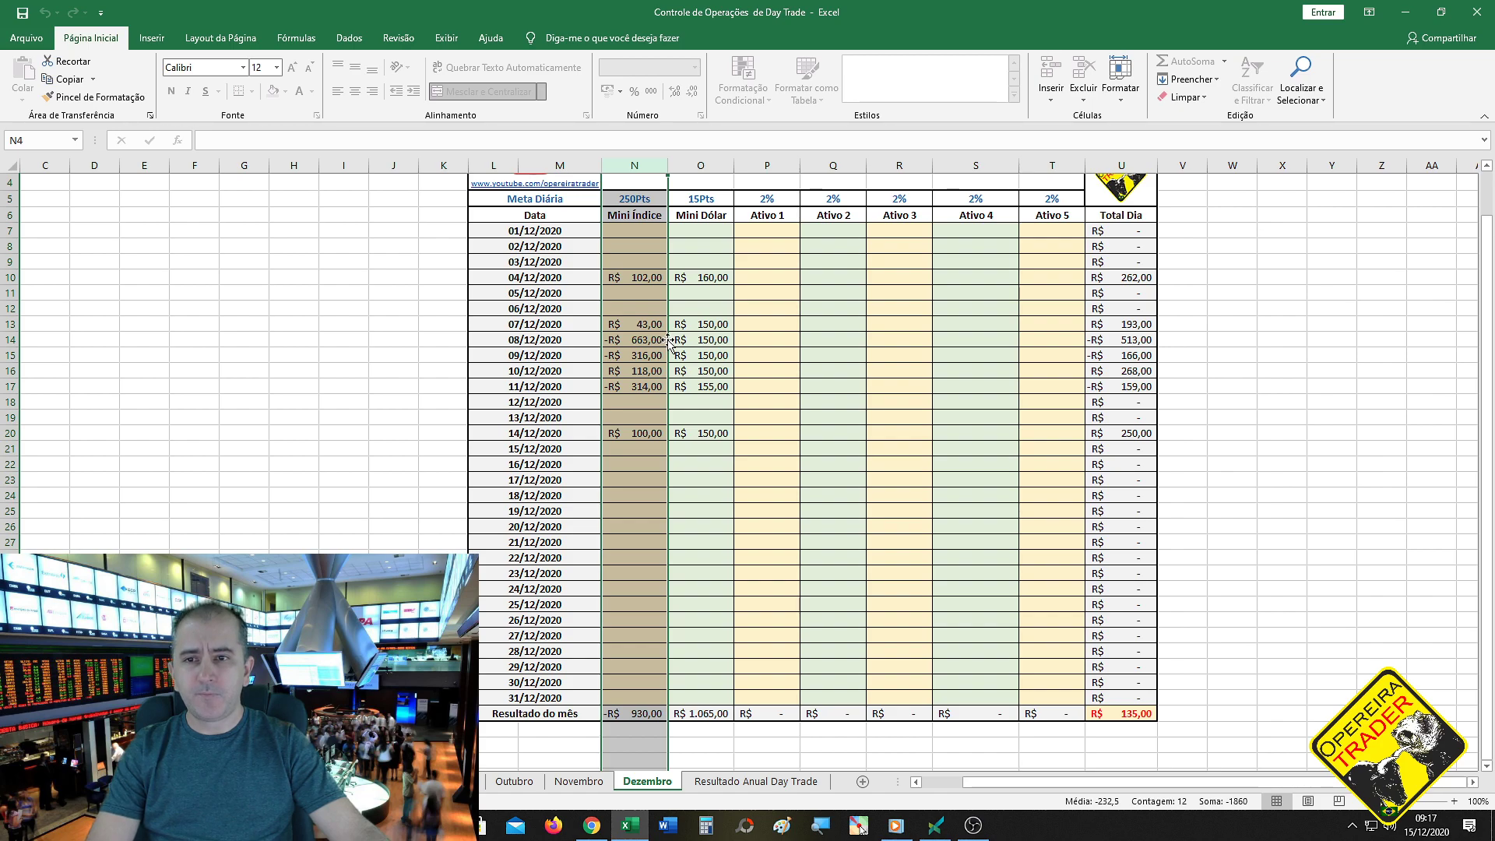
{"action": "left_click", "coordinate": [620, 338]}
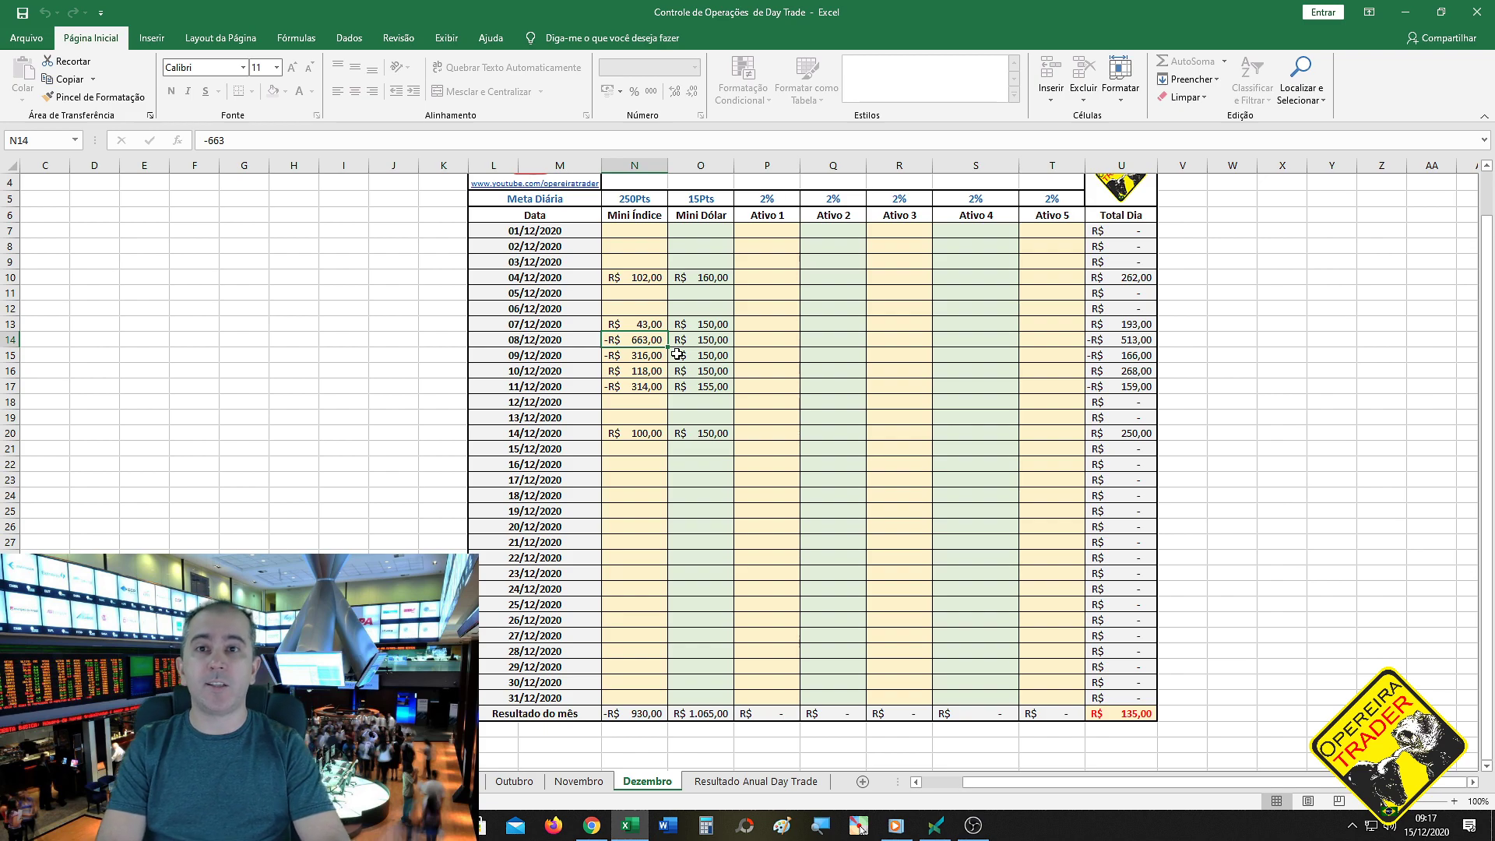
{"action": "left_click", "coordinate": [652, 355]}
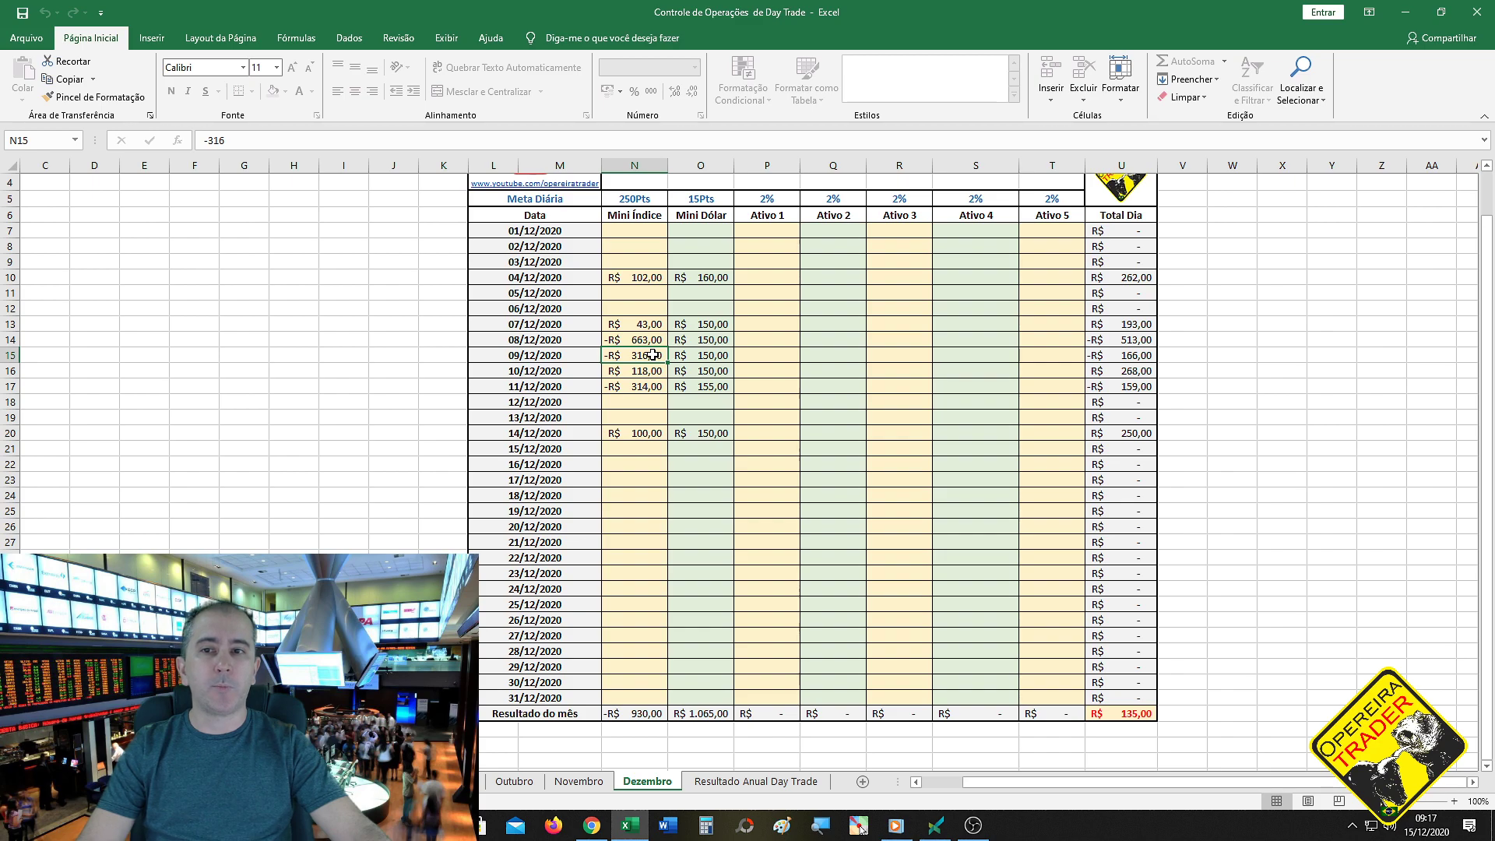
{"action": "left_click", "coordinate": [652, 386]}
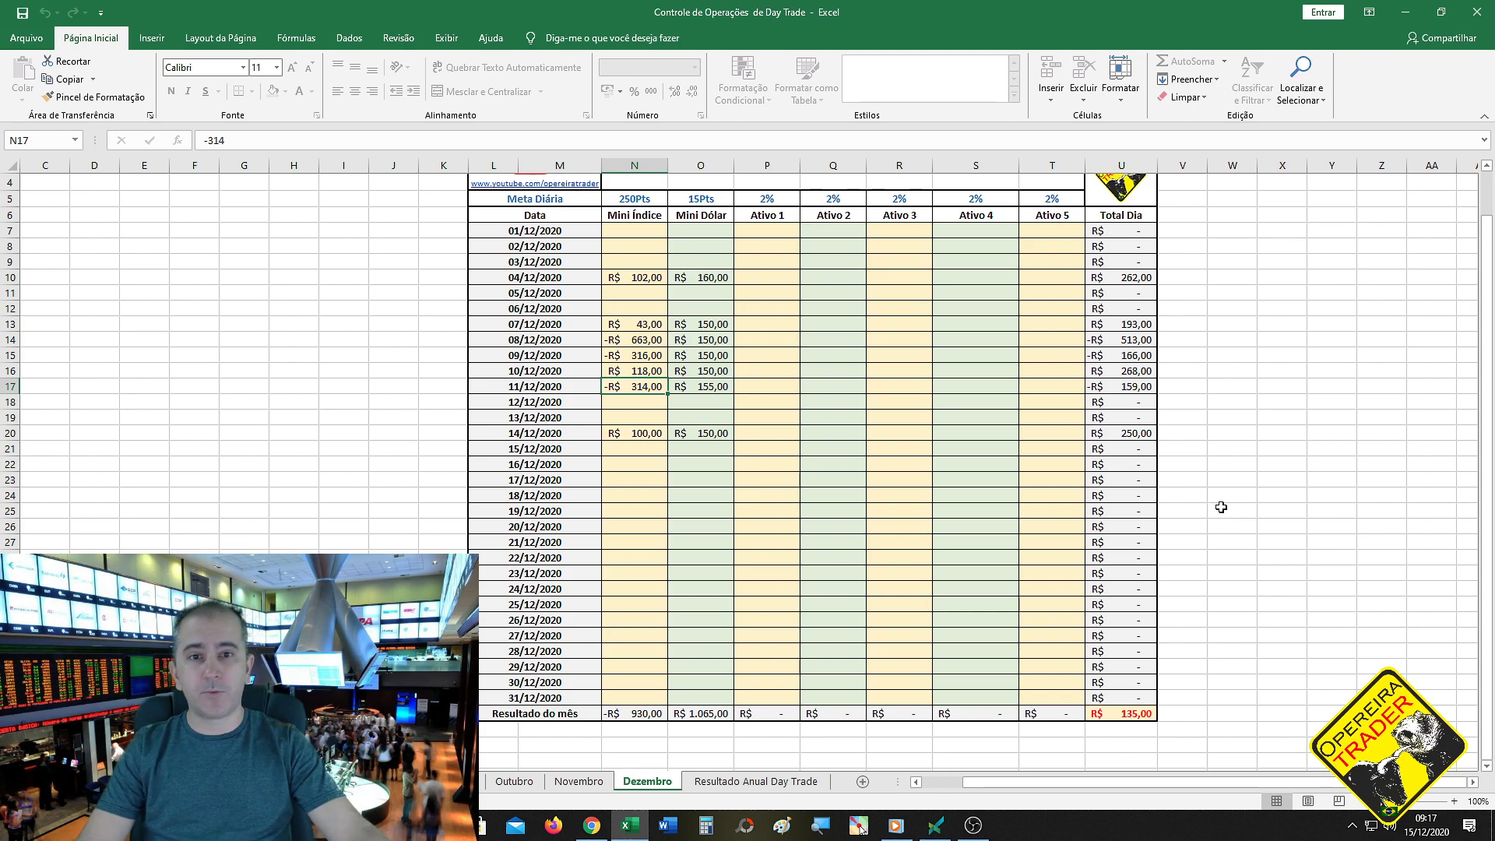
{"action": "left_click", "coordinate": [700, 165]}
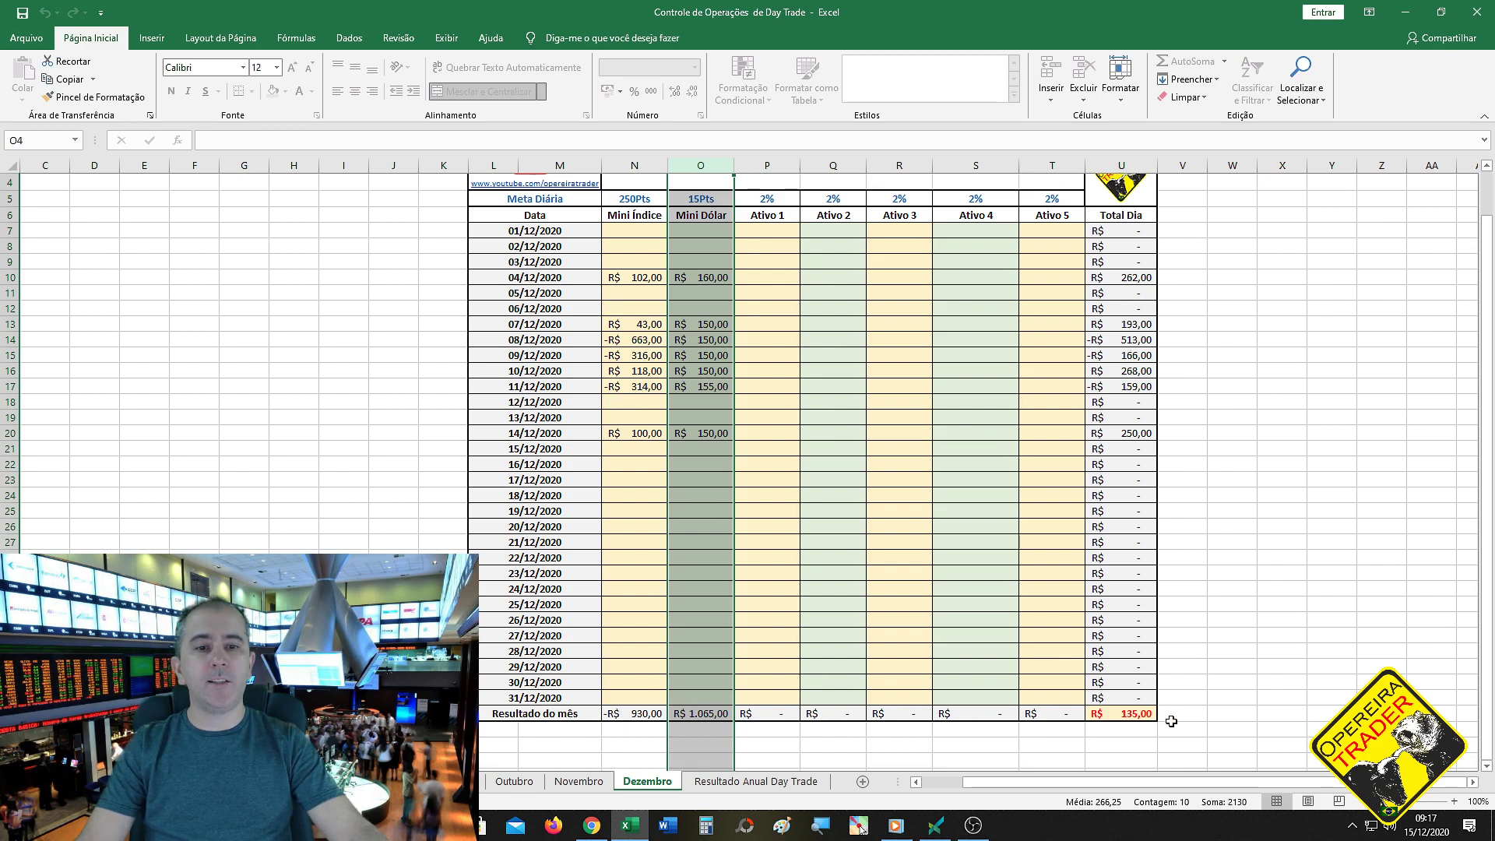
{"action": "left_click", "coordinate": [1135, 714]}
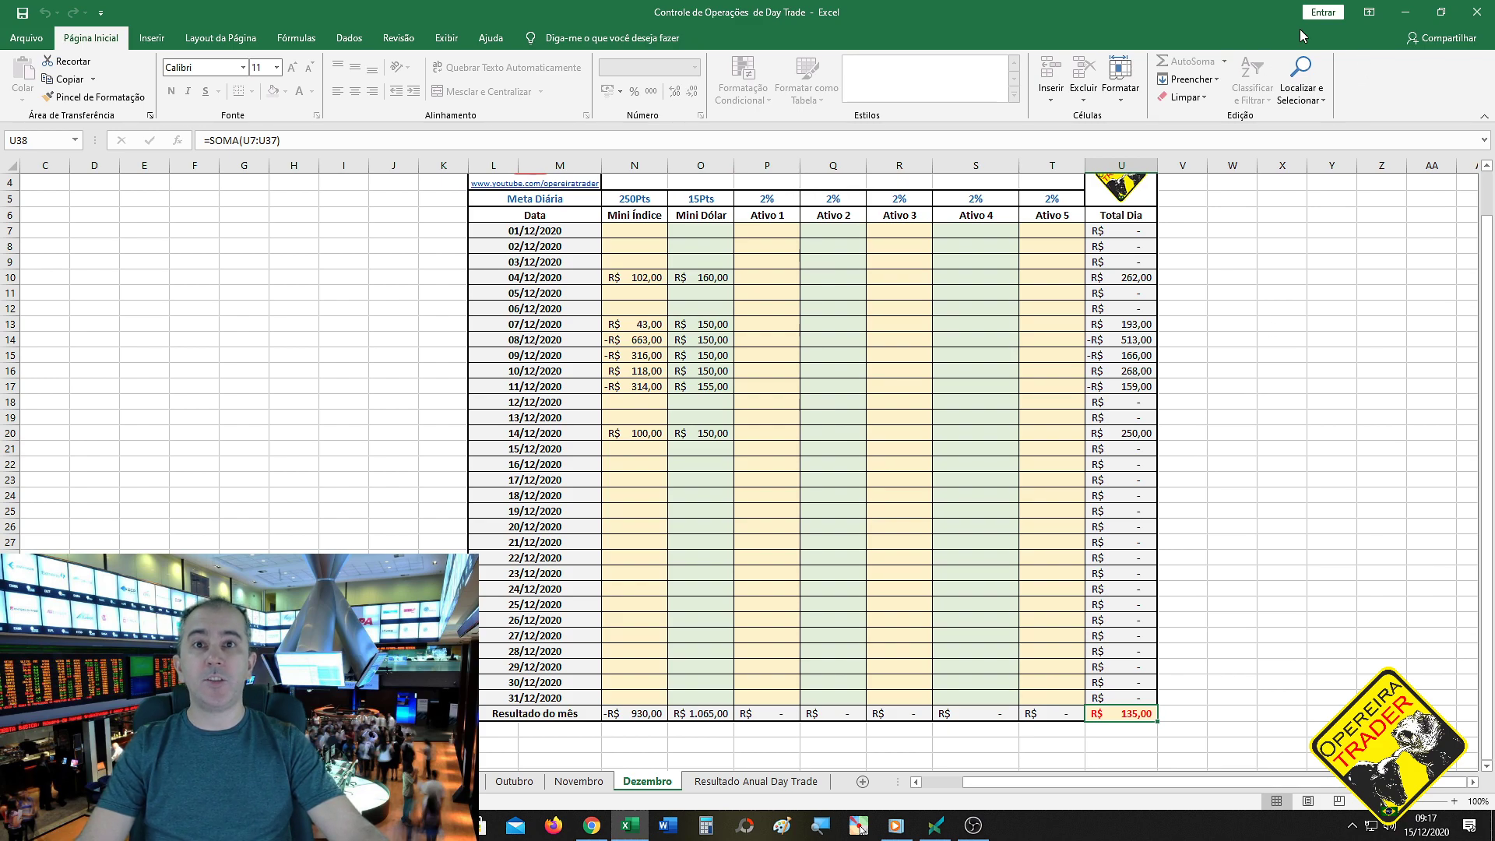
- Return to Tryd and cancel the remaining sell stop order for 2 contracts on the mini dollar chart
{"action": "left_click", "coordinate": [1405, 13]}
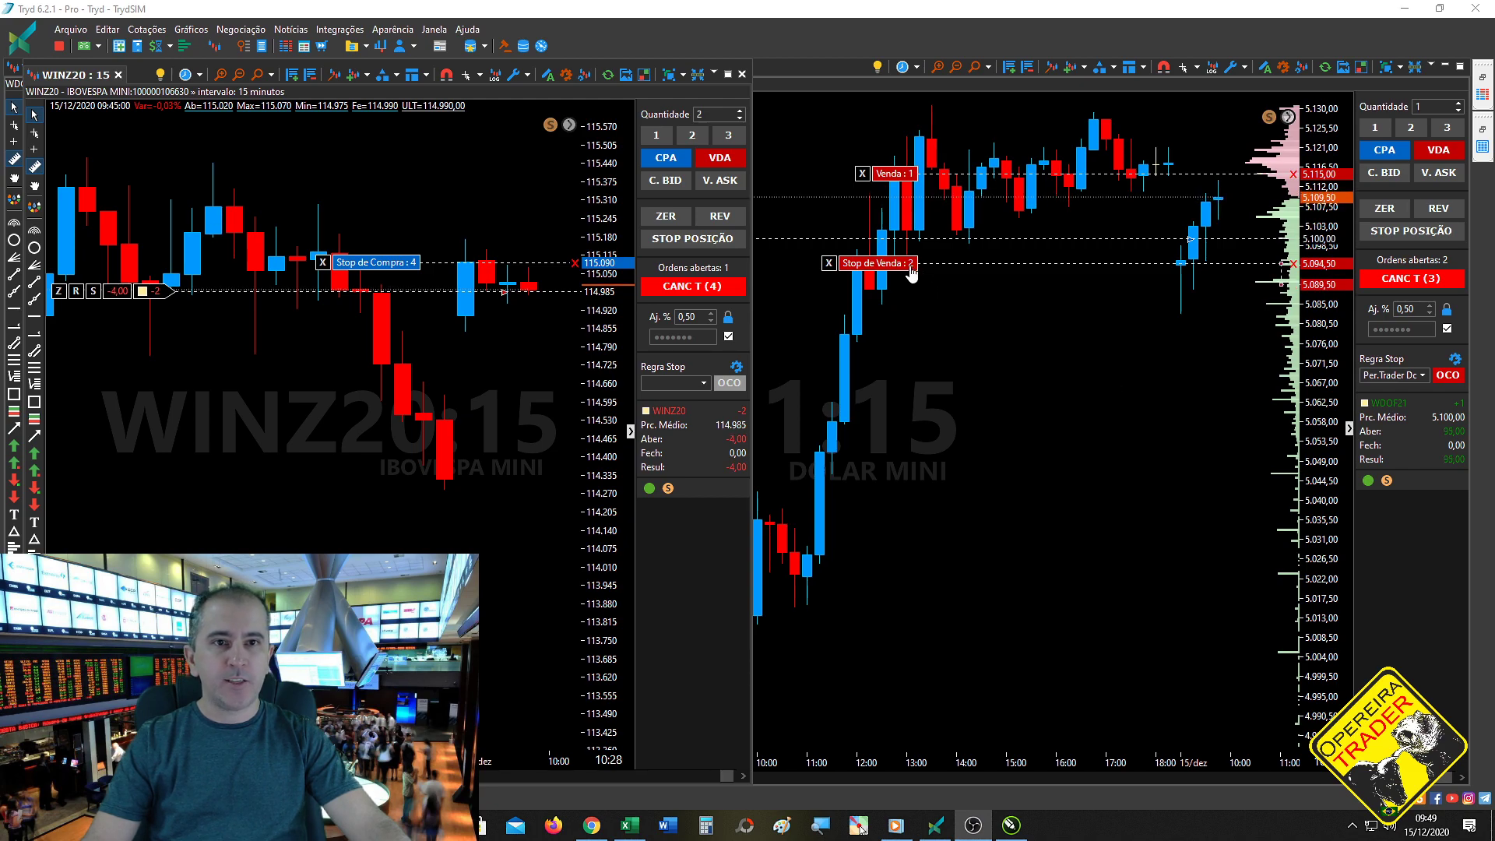
{"action": "left_click_drag", "start_coordinate": [910, 264], "coordinate": [939, 275]}
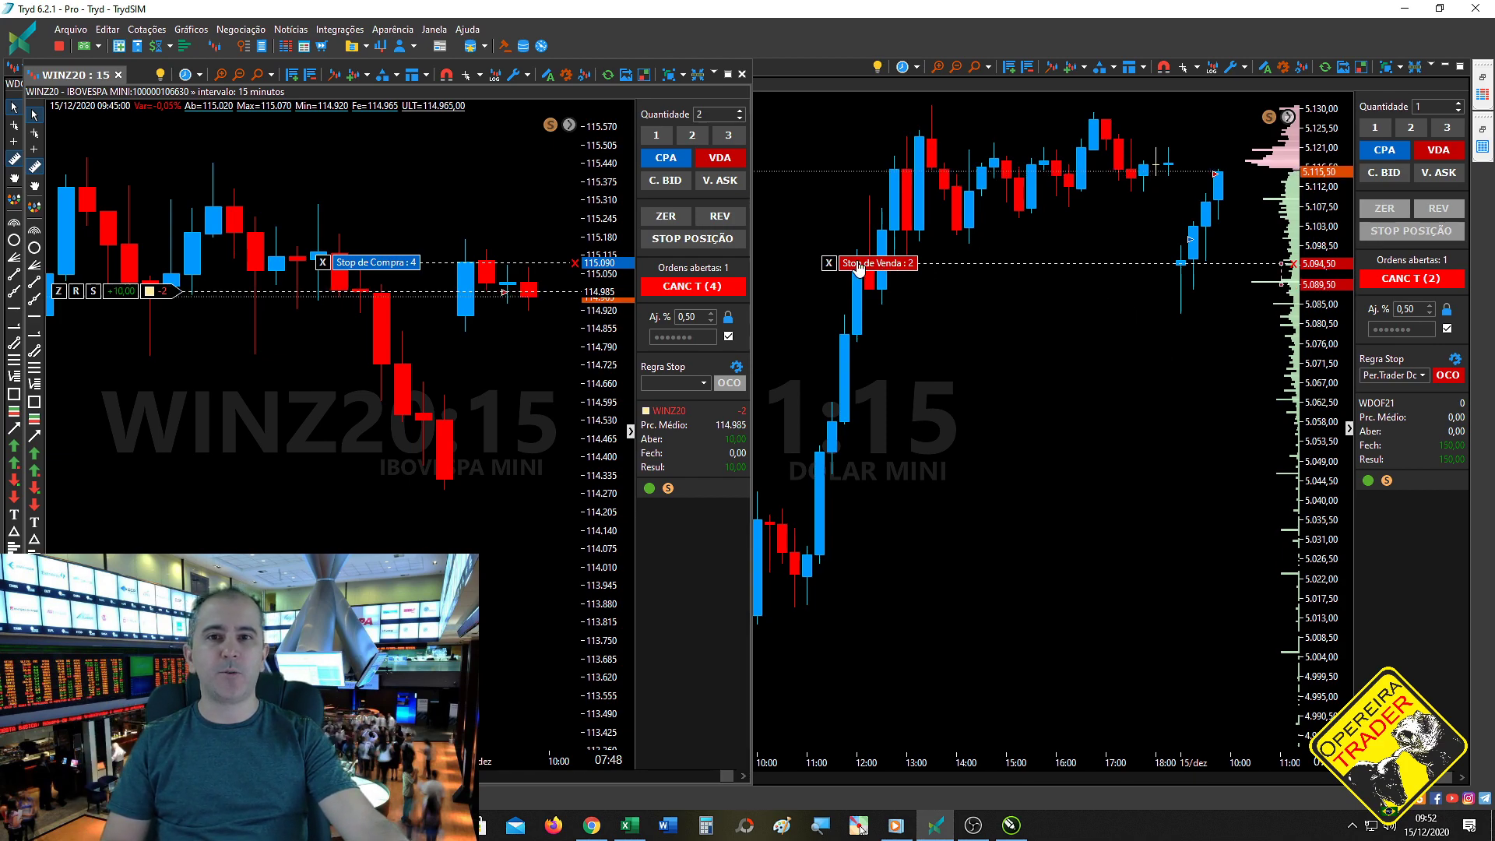
{"action": "left_click", "coordinate": [828, 263]}
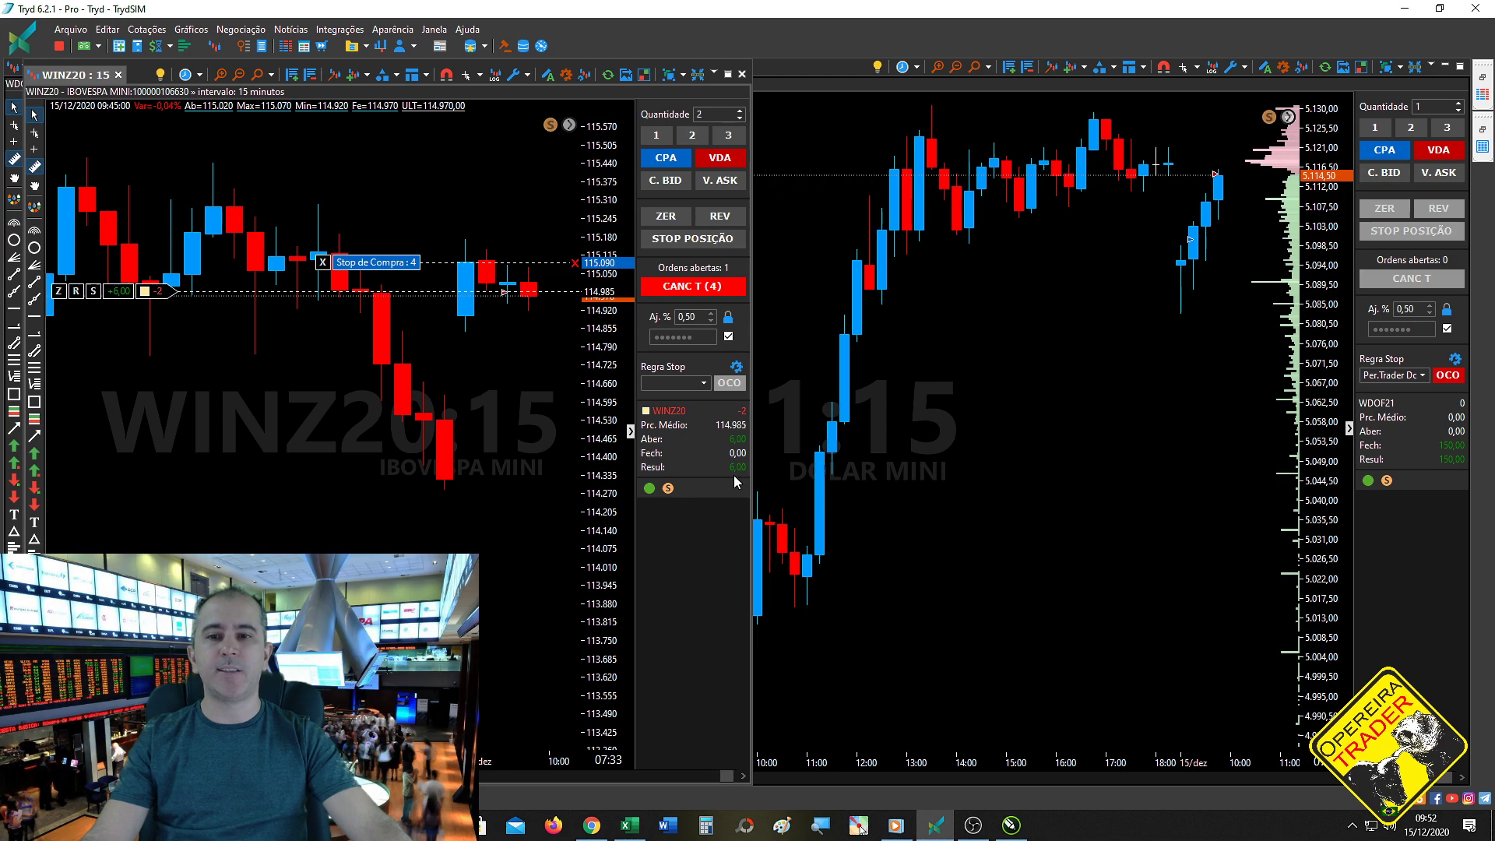
- Switch to the Excel workbook and record 150 as the Mini Dólar result for 15/12/2020
{"action": "left_click", "coordinate": [640, 831]}
{"action": "left_click", "coordinate": [701, 451]}
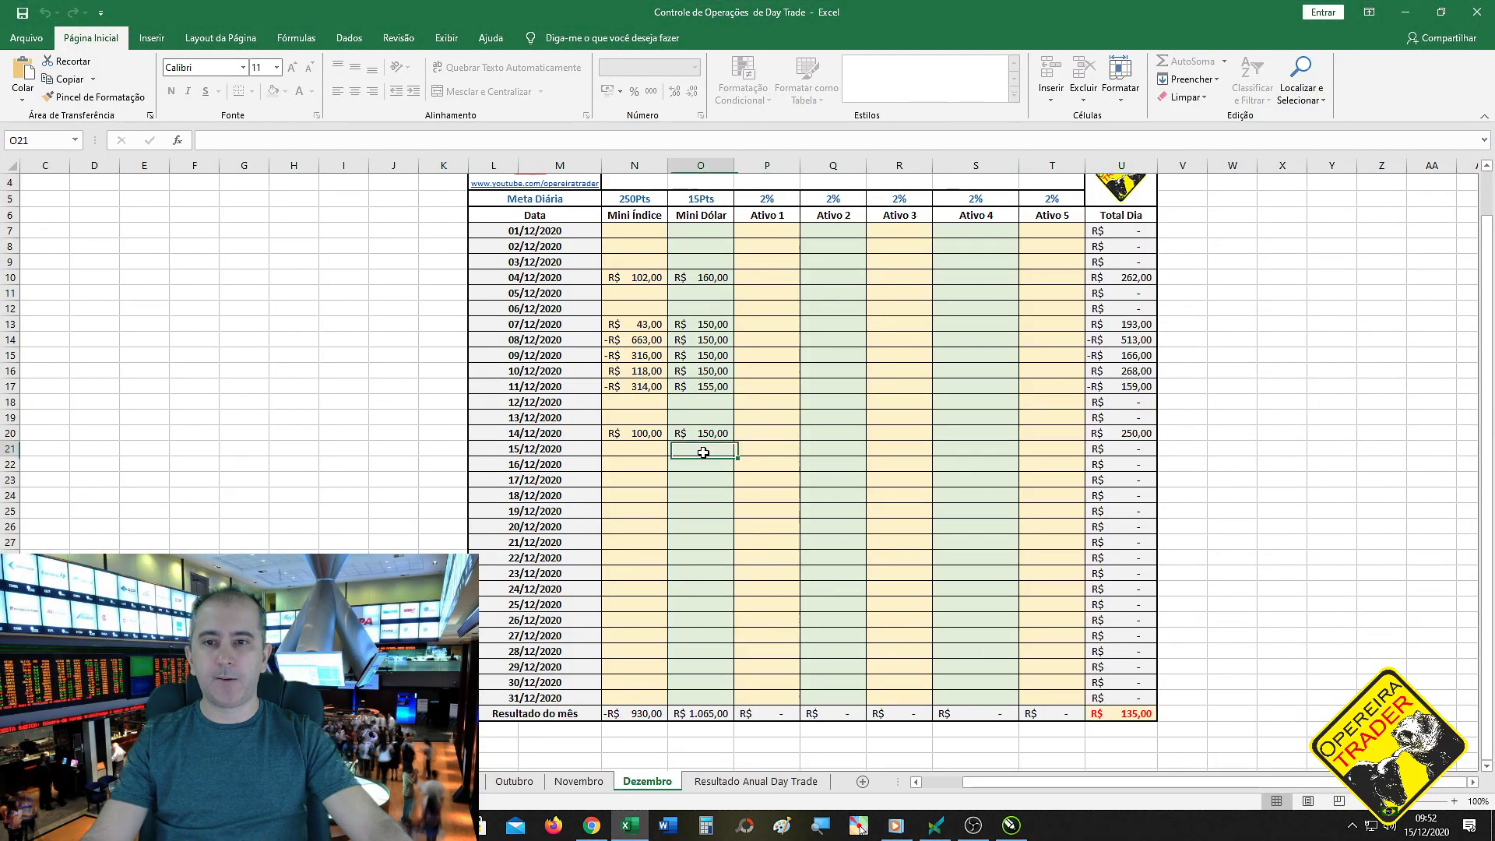
{"action": "type", "text": "150"}
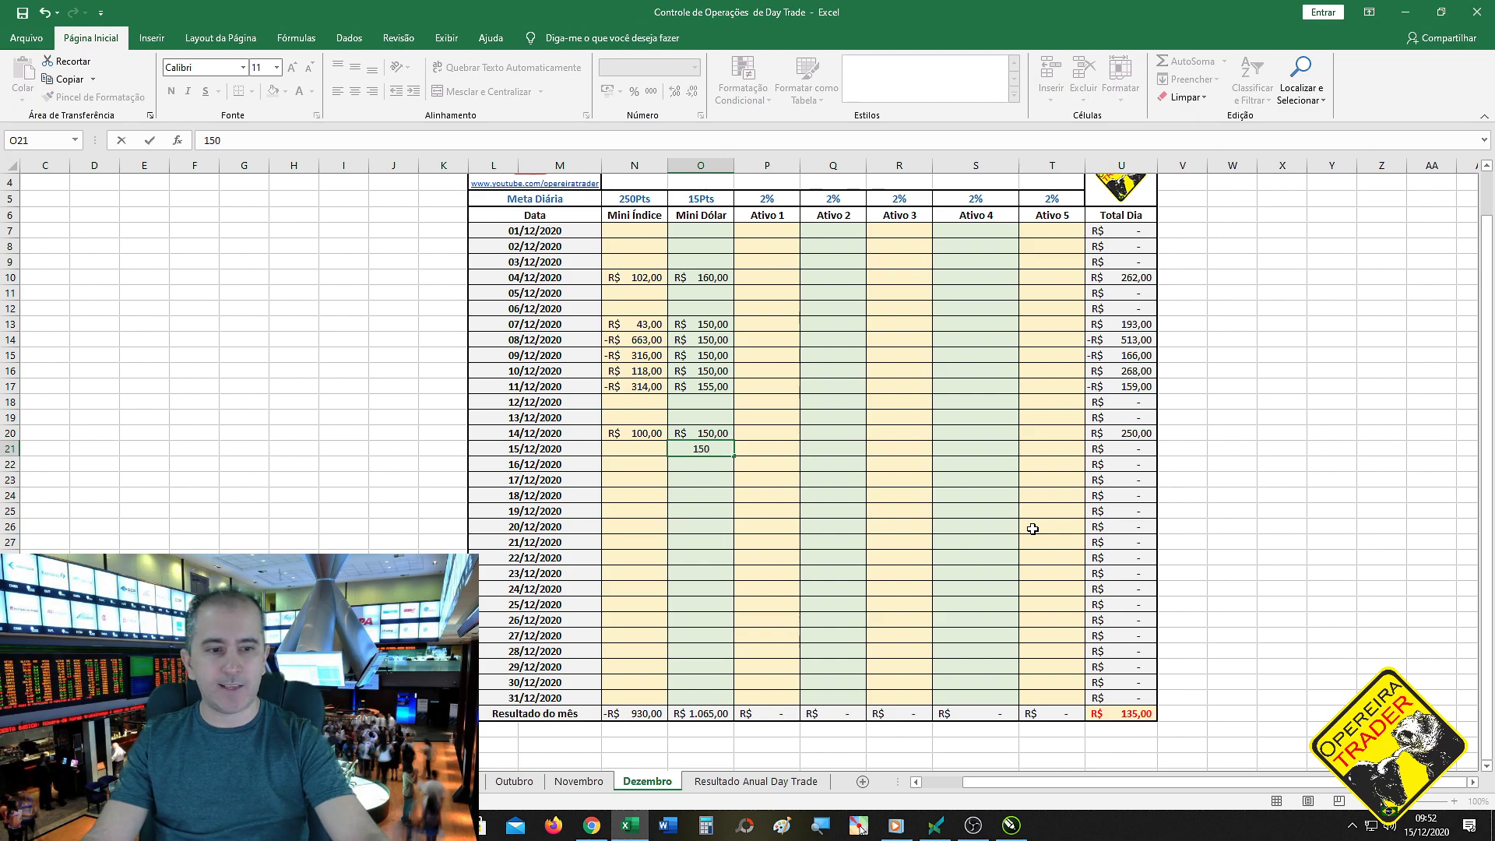
{"action": "key", "text": "Return"}
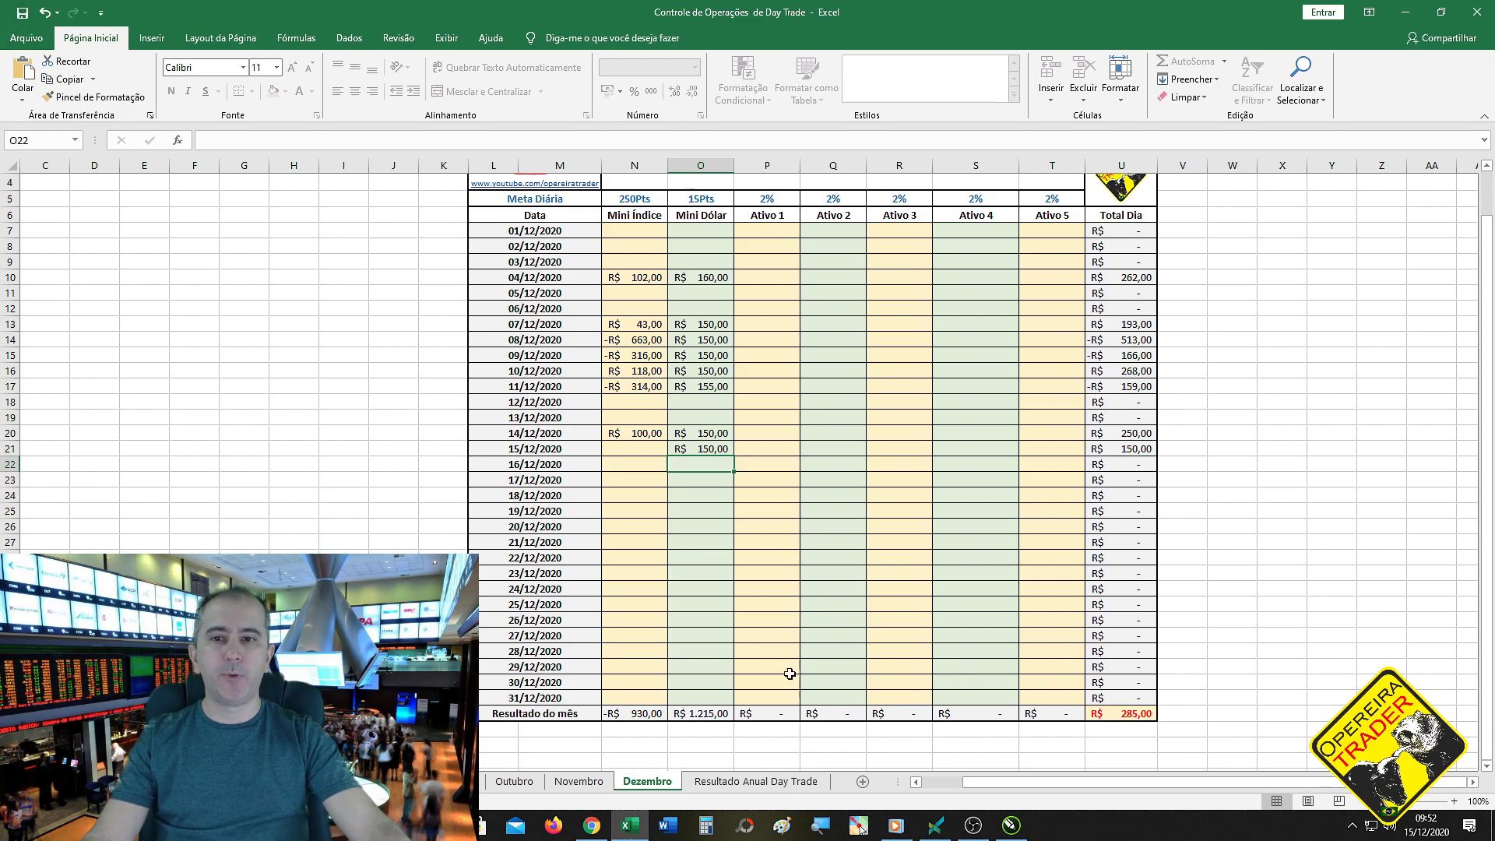
{"action": "left_click", "coordinate": [700, 165]}
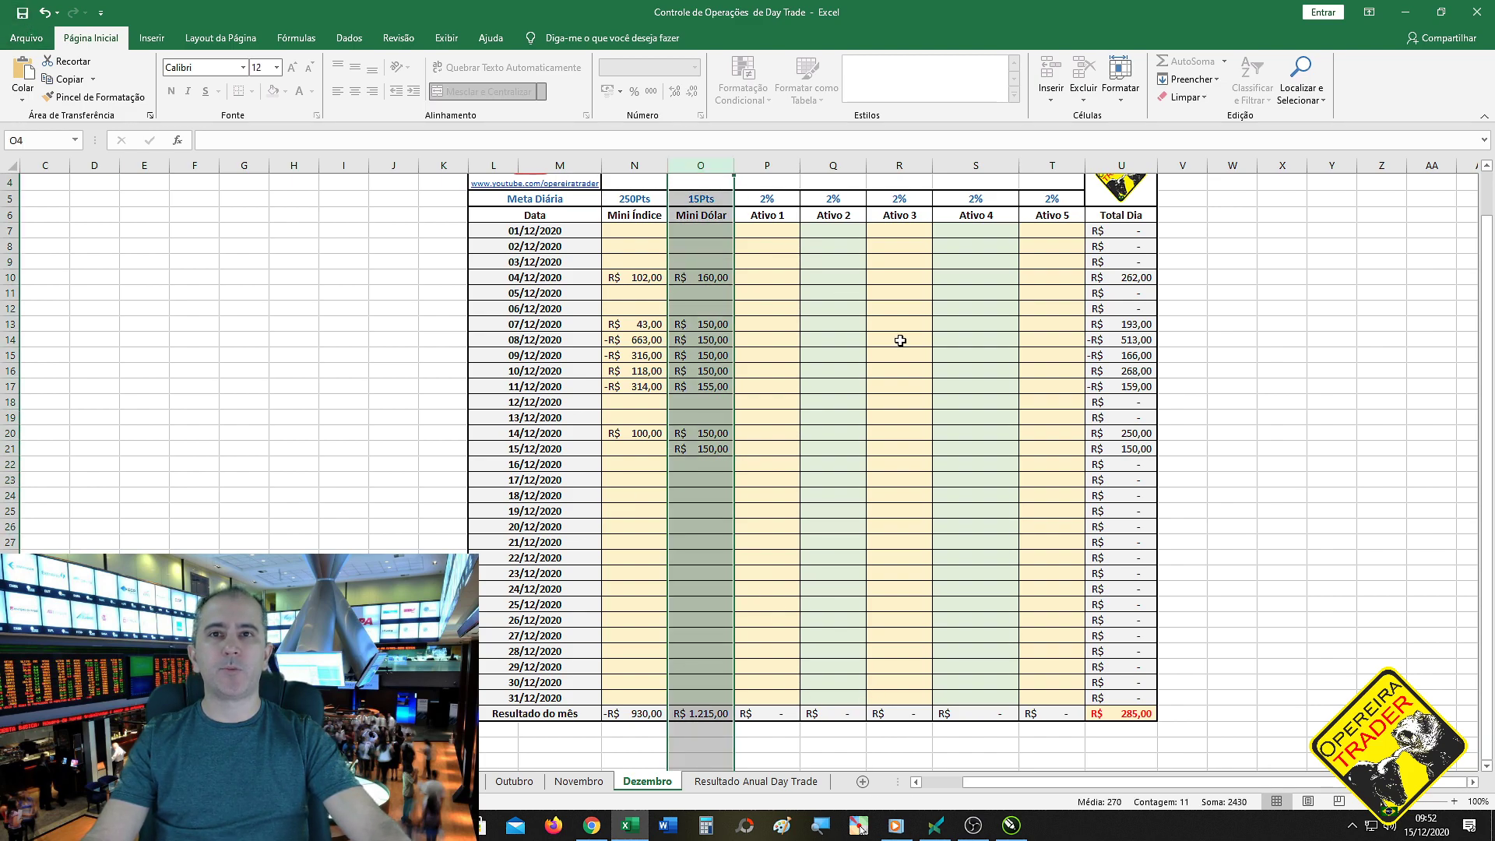
{"action": "left_click", "coordinate": [1287, 355]}
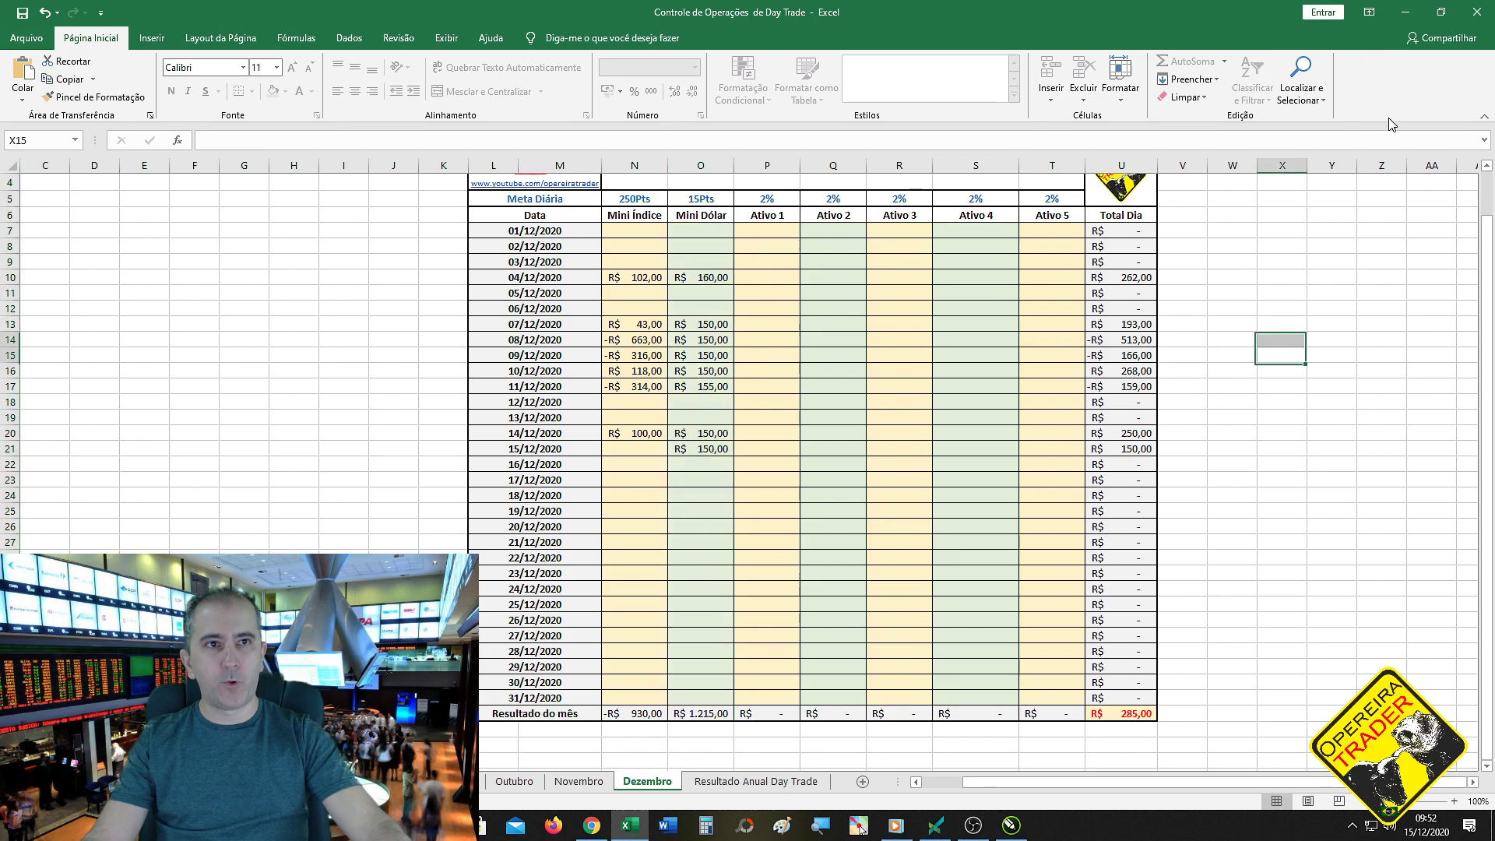
- Return to Tryd and place a buy order for 2 contracts at 114.735 on the WINZ20 chart
{"action": "left_click", "coordinate": [1401, 16]}
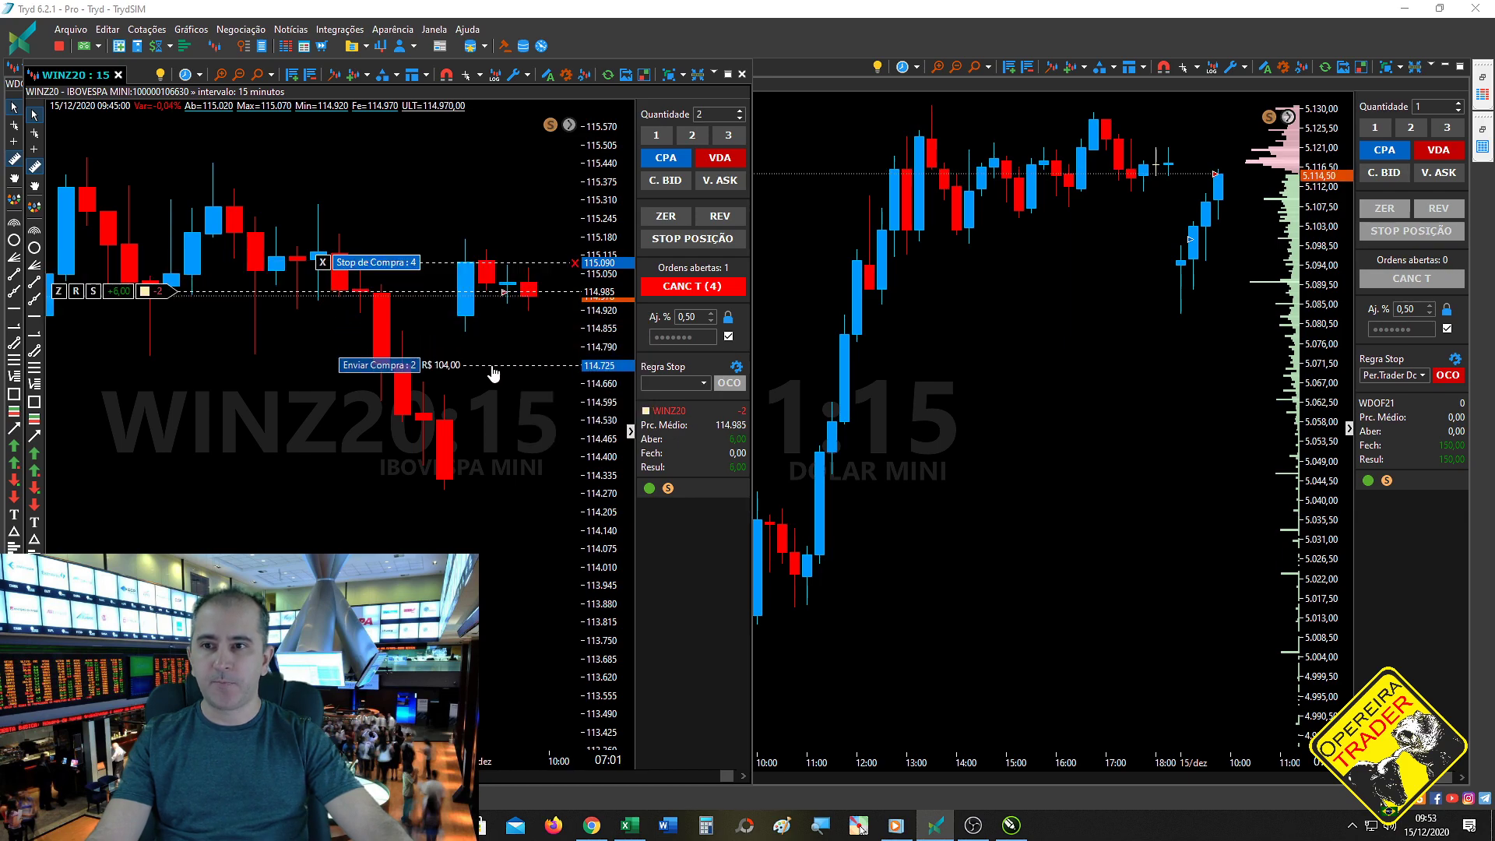
{"action": "left_click", "coordinate": [493, 363]}
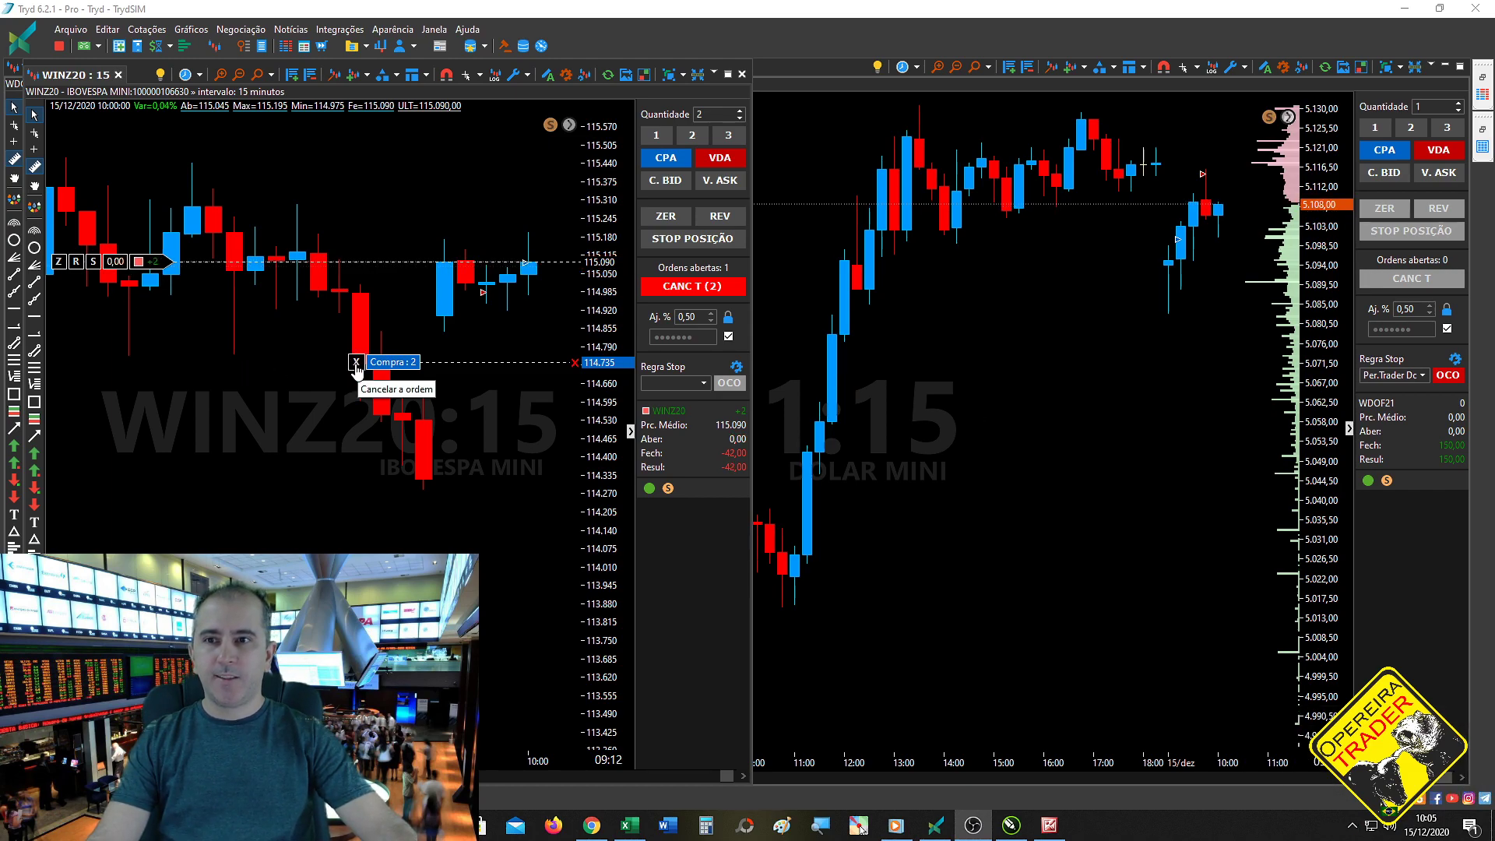
- Cancel the pending WINZ20 buy order and place a sell stop for 2 contracts at 114.910
{"action": "left_click", "coordinate": [356, 363]}
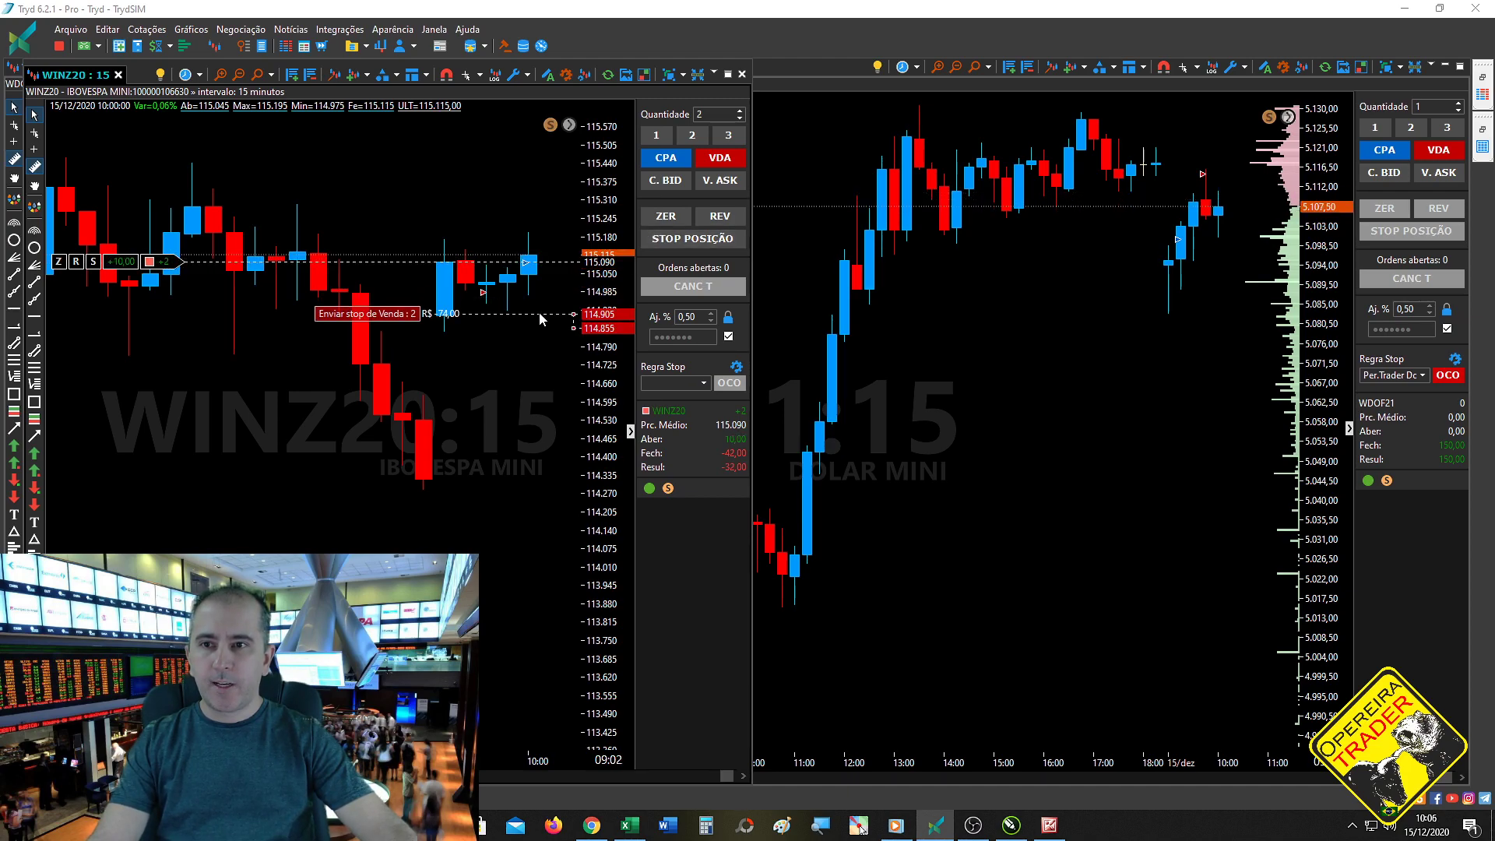
{"action": "left_click", "coordinate": [540, 317]}
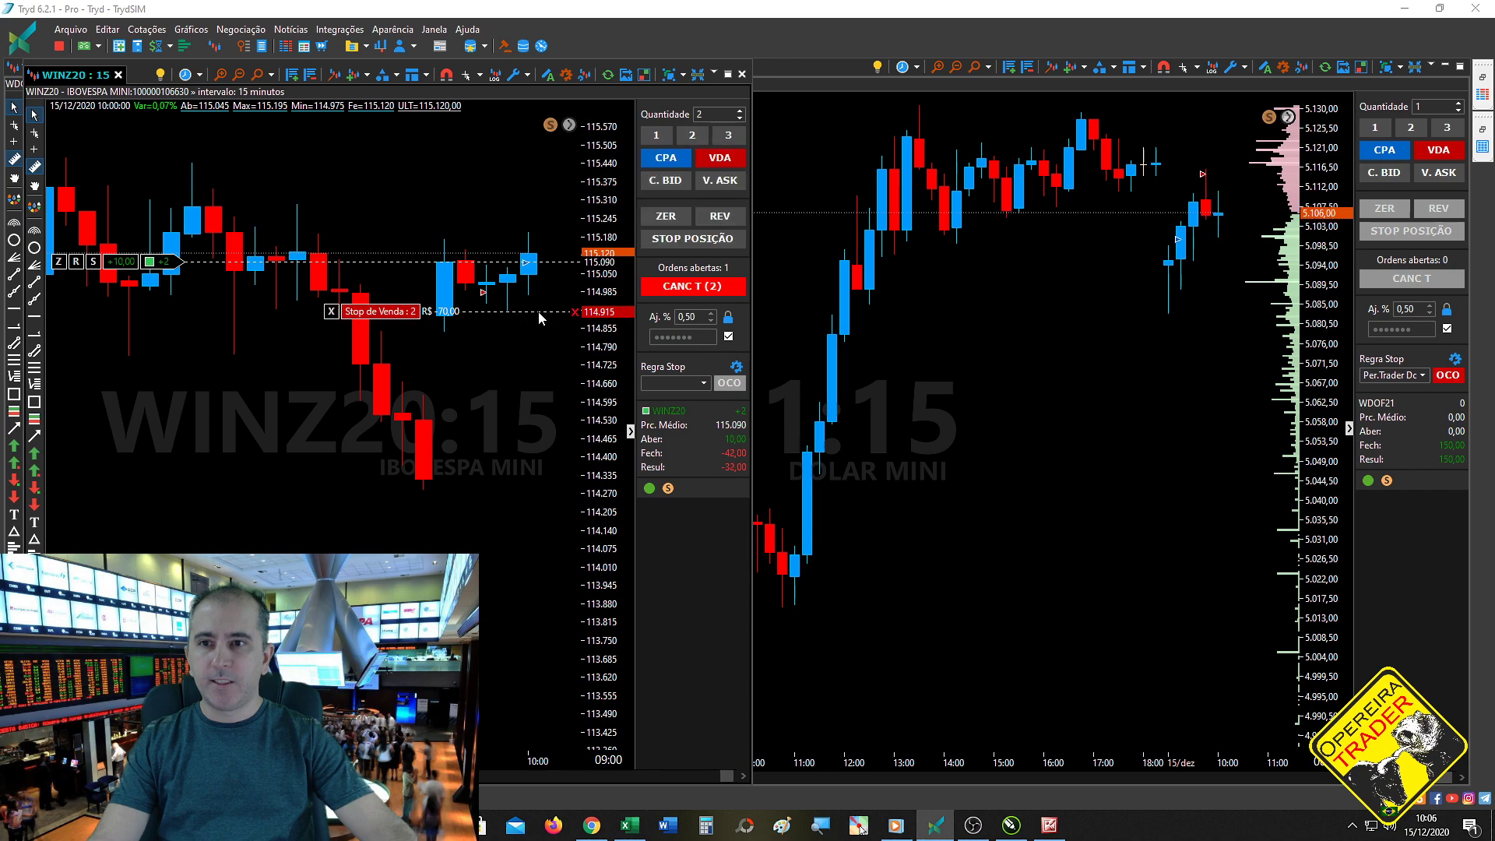
{"action": "mouse_move", "coordinate": [506, 286]}
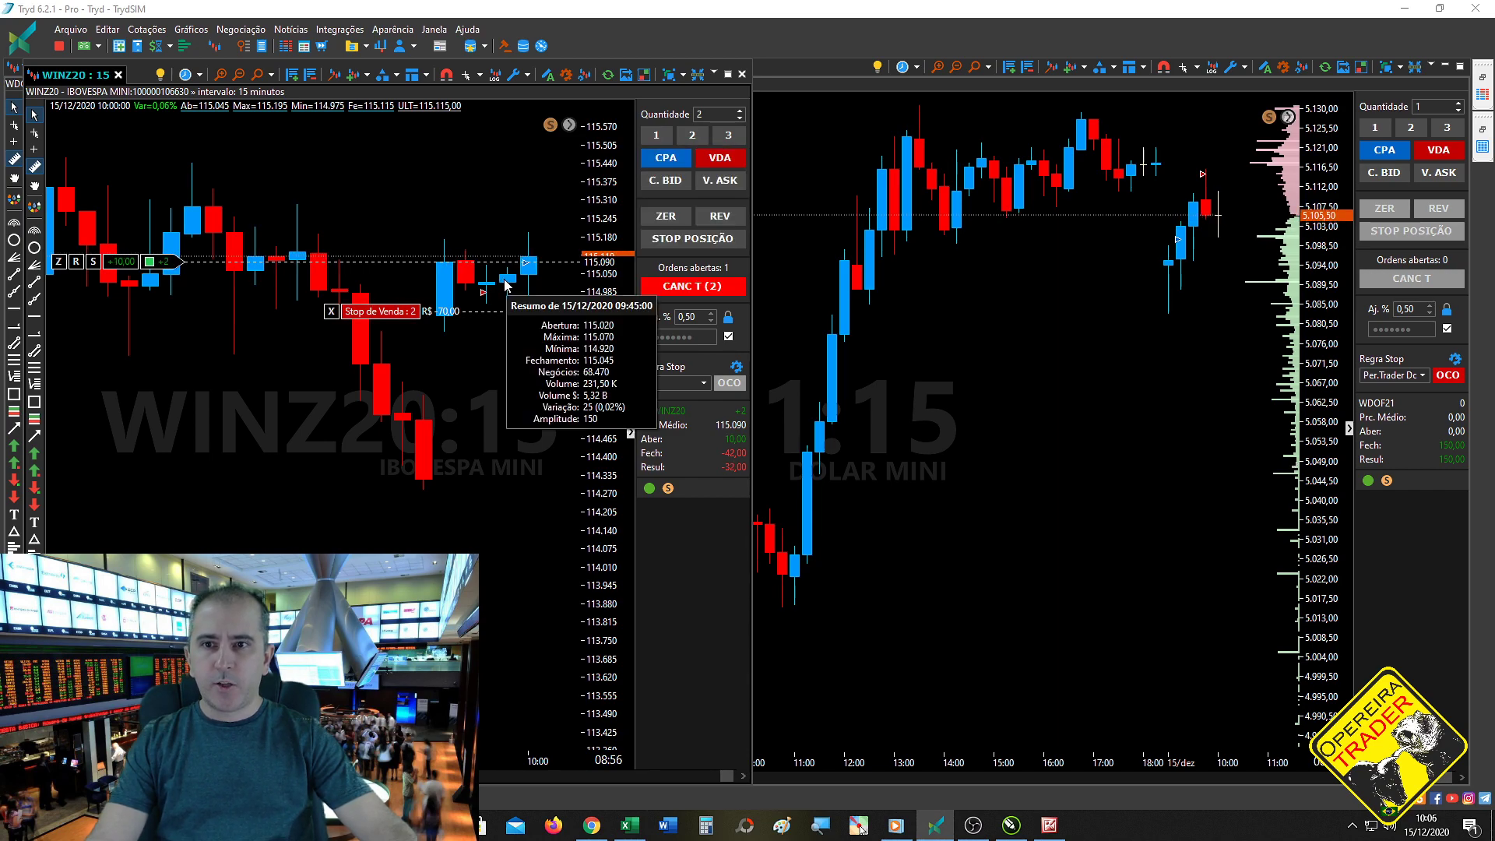
{"action": "left_click_drag", "start_coordinate": [393, 314], "coordinate": [391, 326]}
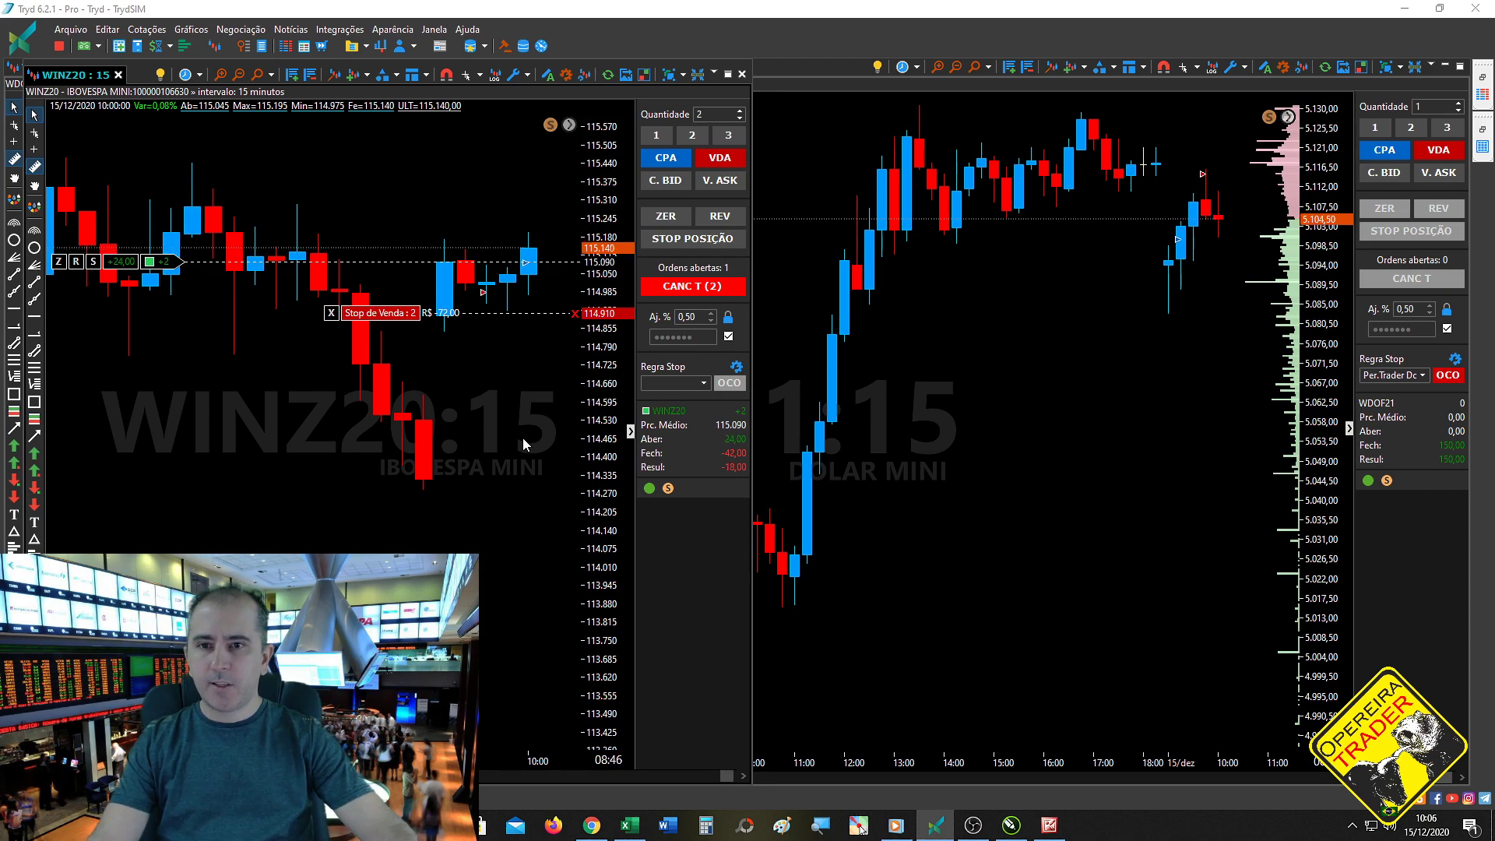
- Place a sell order for 2 WINZ20 contracts at 115.445 as the target of the open position
{"action": "left_click_drag", "start_coordinate": [478, 263], "coordinate": [496, 168]}
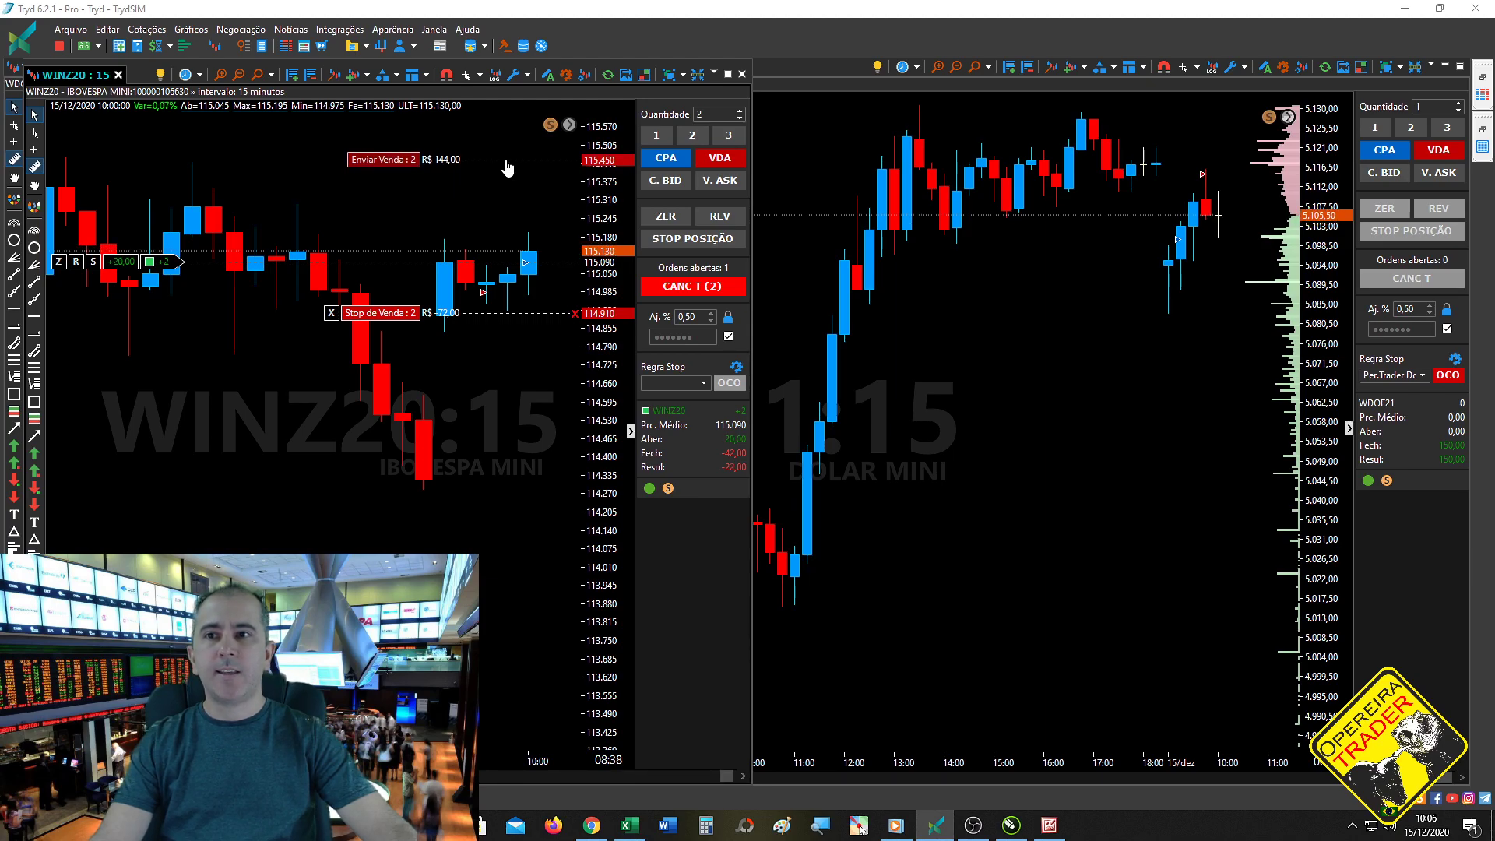
{"action": "left_click", "coordinate": [519, 169]}
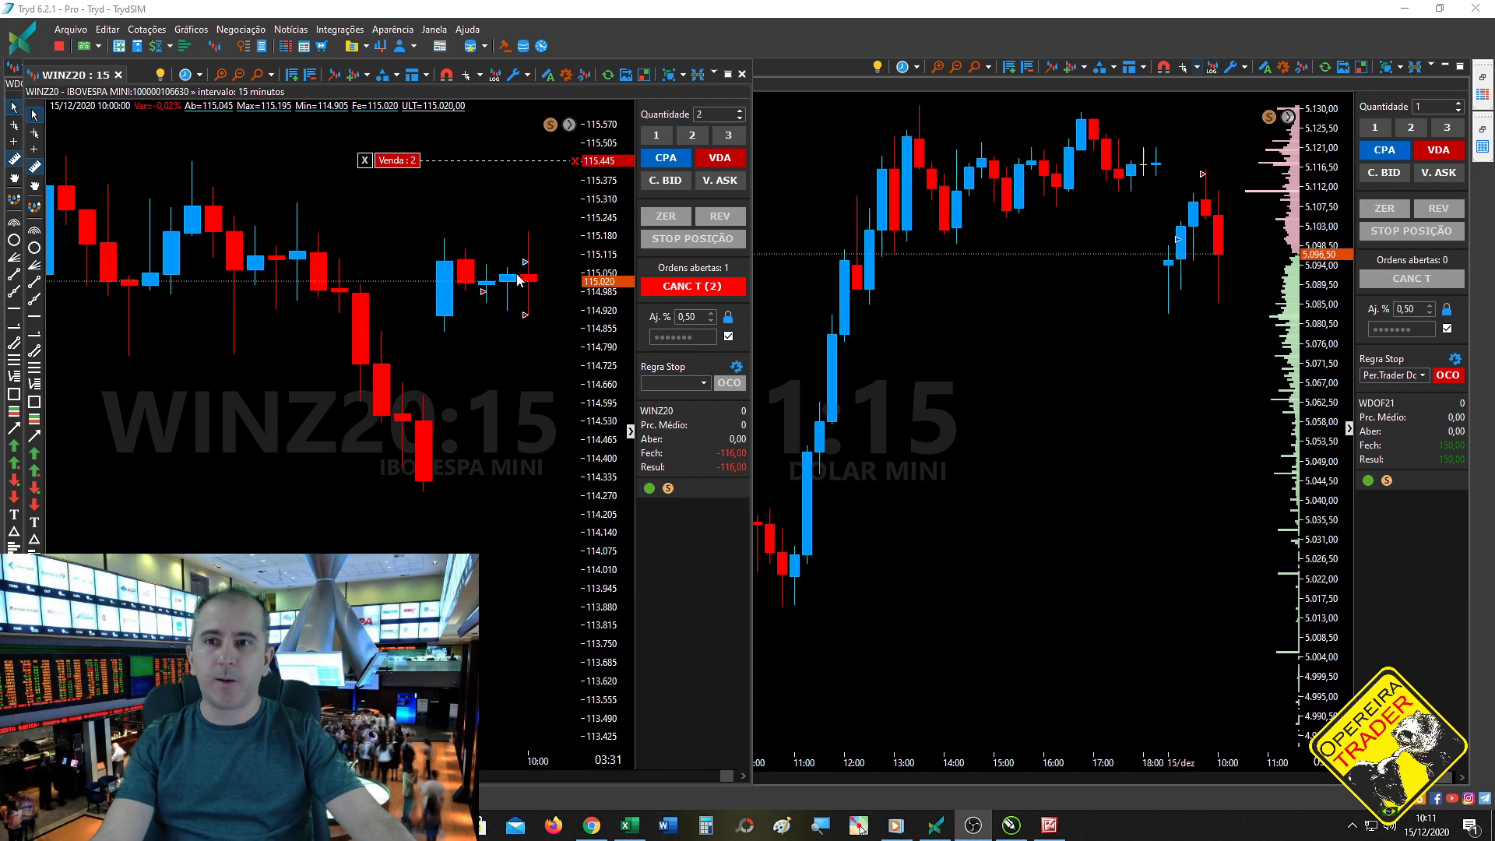
{"action": "mouse_move", "coordinate": [505, 268]}
{"action": "left_mouse_down"}
{"action": "mouse_move", "coordinate": [536, 230]}
{"action": "mouse_move", "coordinate": [534, 312]}
{"action": "mouse_move", "coordinate": [556, 227]}
{"action": "mouse_move", "coordinate": [531, 326]}
{"action": "left_mouse_up"}
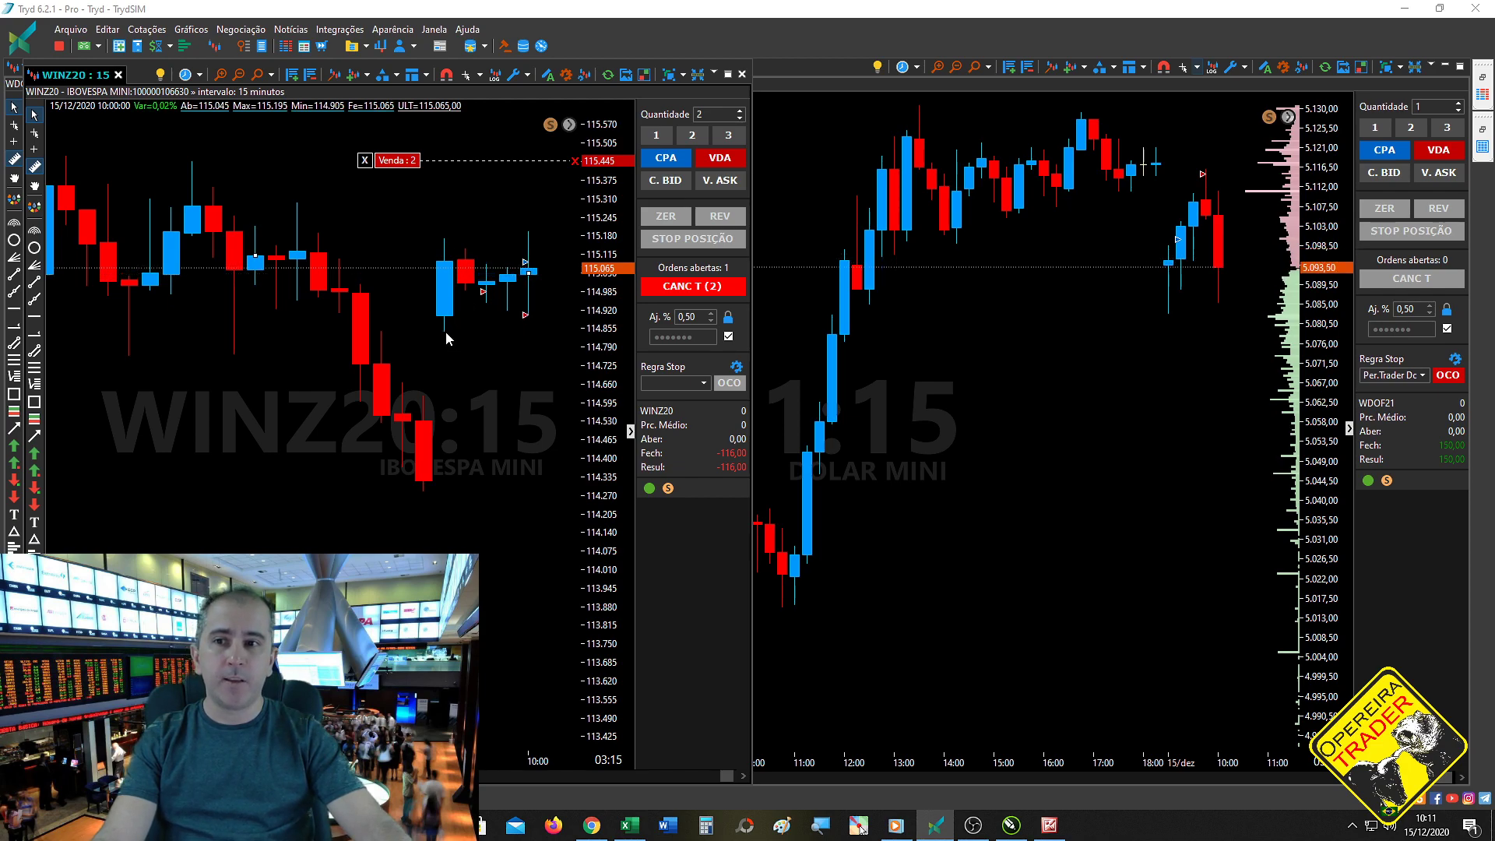
{"action": "left_click_drag", "start_coordinate": [445, 331], "coordinate": [615, 336]}
{"action": "left_click_drag", "start_coordinate": [444, 333], "coordinate": [580, 335]}
{"action": "left_click_drag", "start_coordinate": [446, 246], "coordinate": [558, 238]}
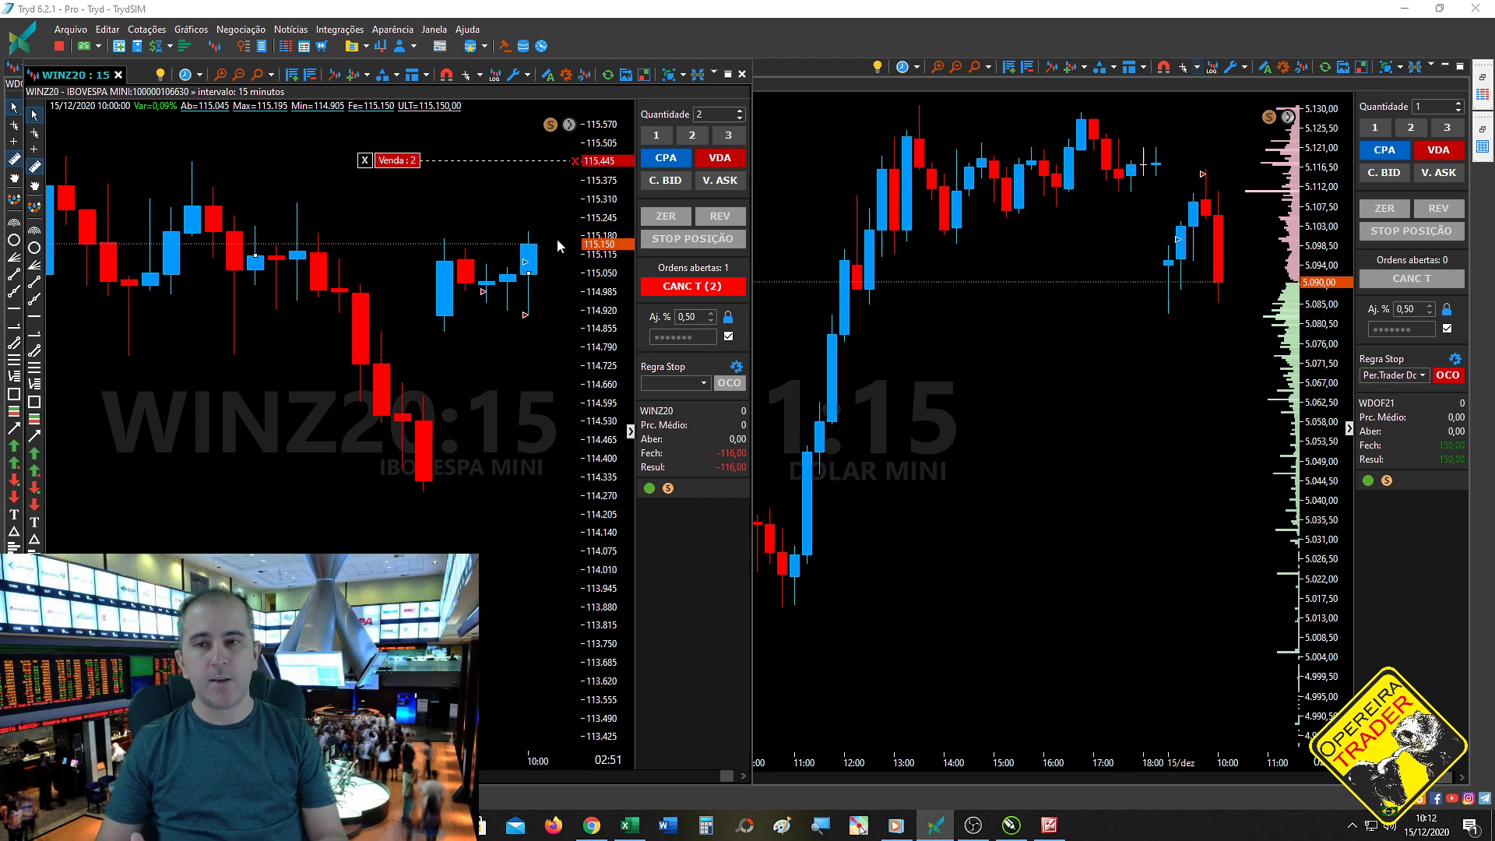
- Cancel the pending WINZ20 sell order and place a buy order for 2 contracts at 114.350 as the short position's target
{"action": "left_click", "coordinate": [364, 160]}
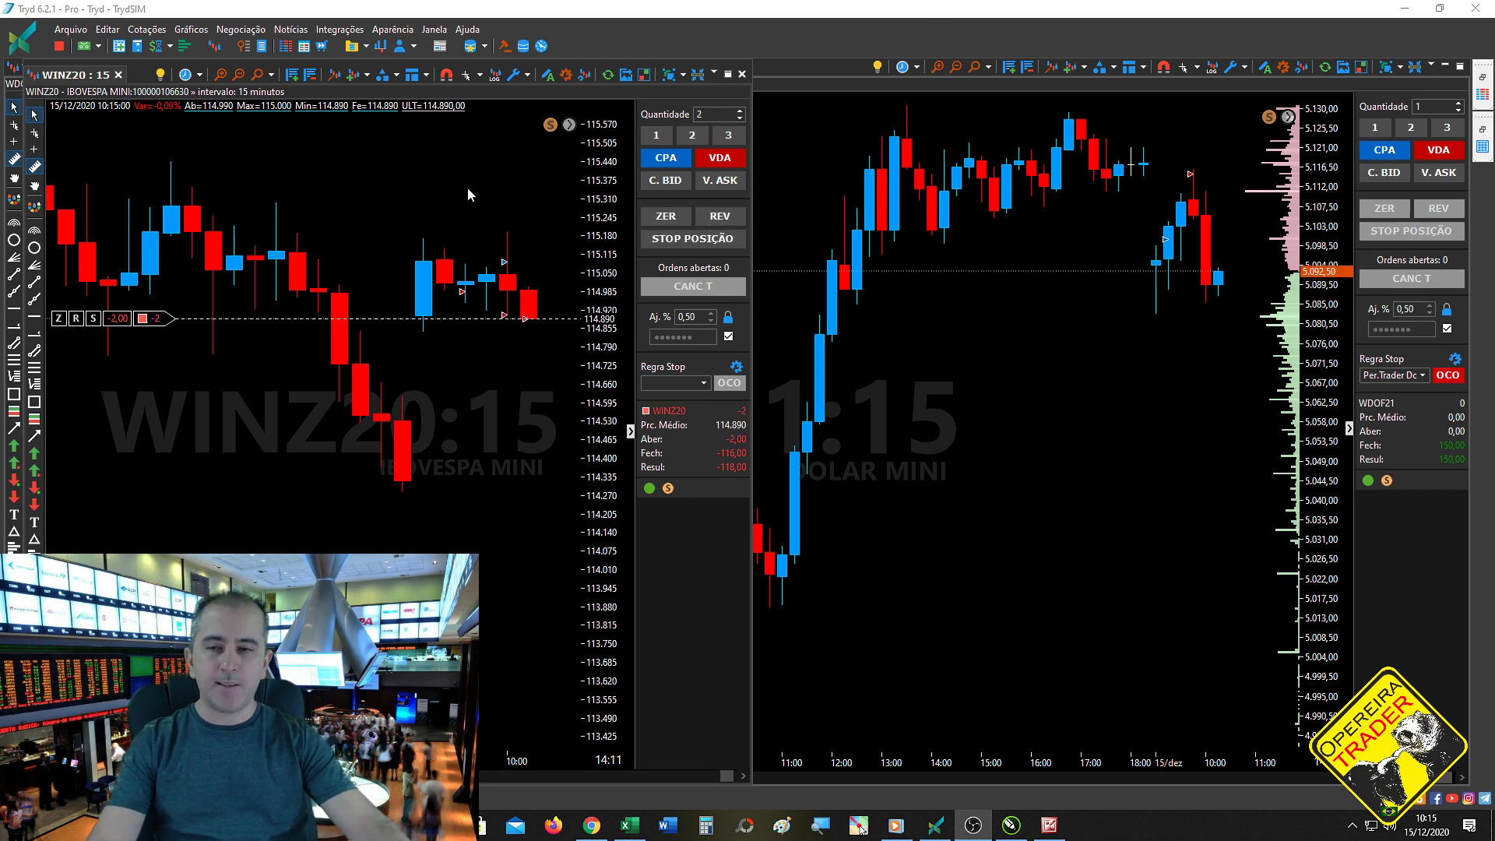
{"action": "left_click_drag", "start_coordinate": [489, 330], "coordinate": [549, 476]}
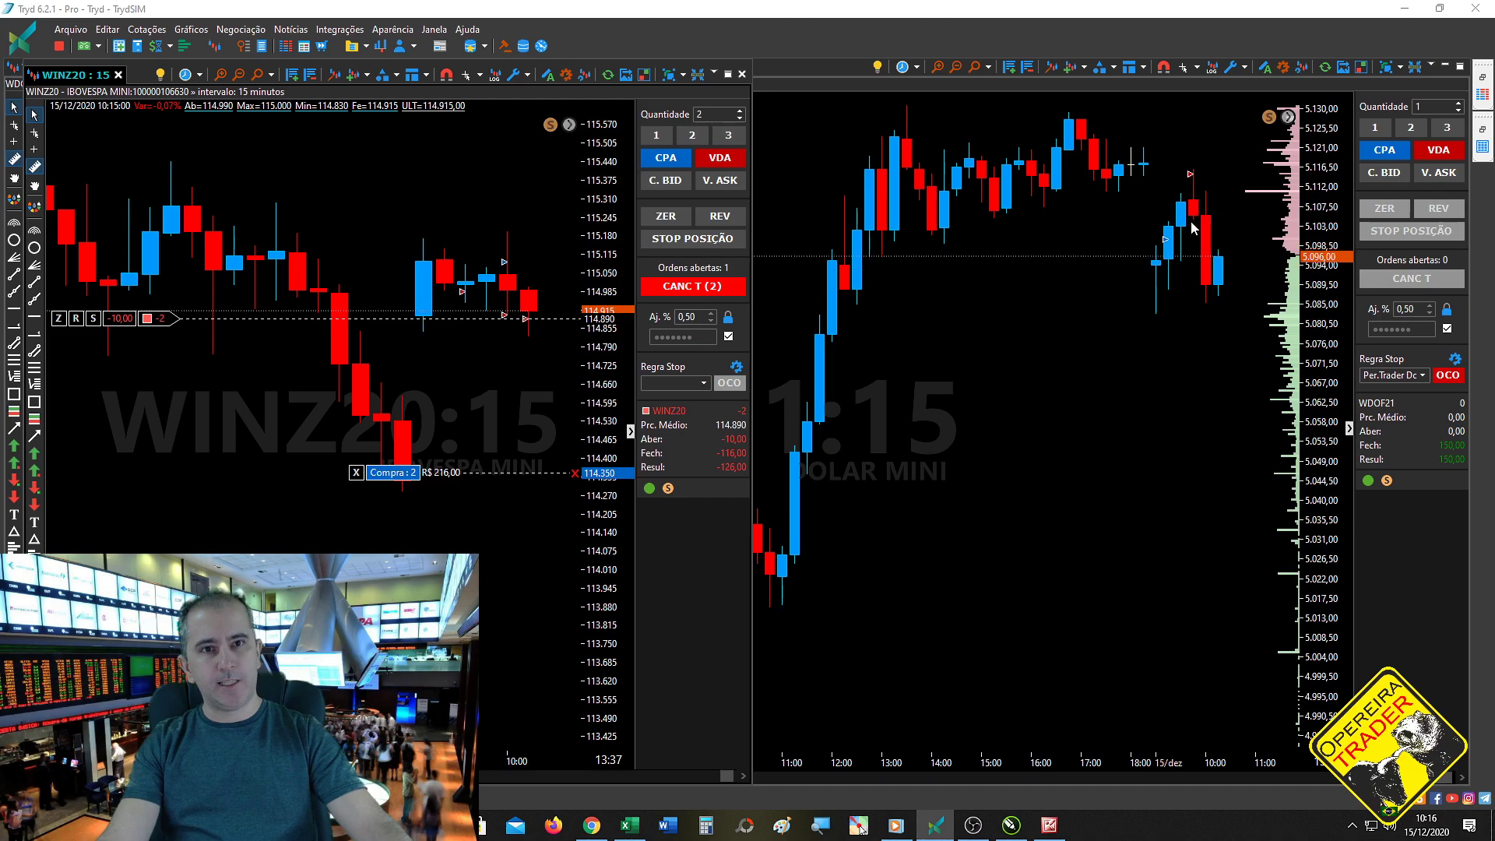
- Cancel the leftover buy order for 2 contracts at 114.350 on the WINZ20 chart
{"action": "left_click_drag", "start_coordinate": [1194, 220], "coordinate": [1204, 315]}
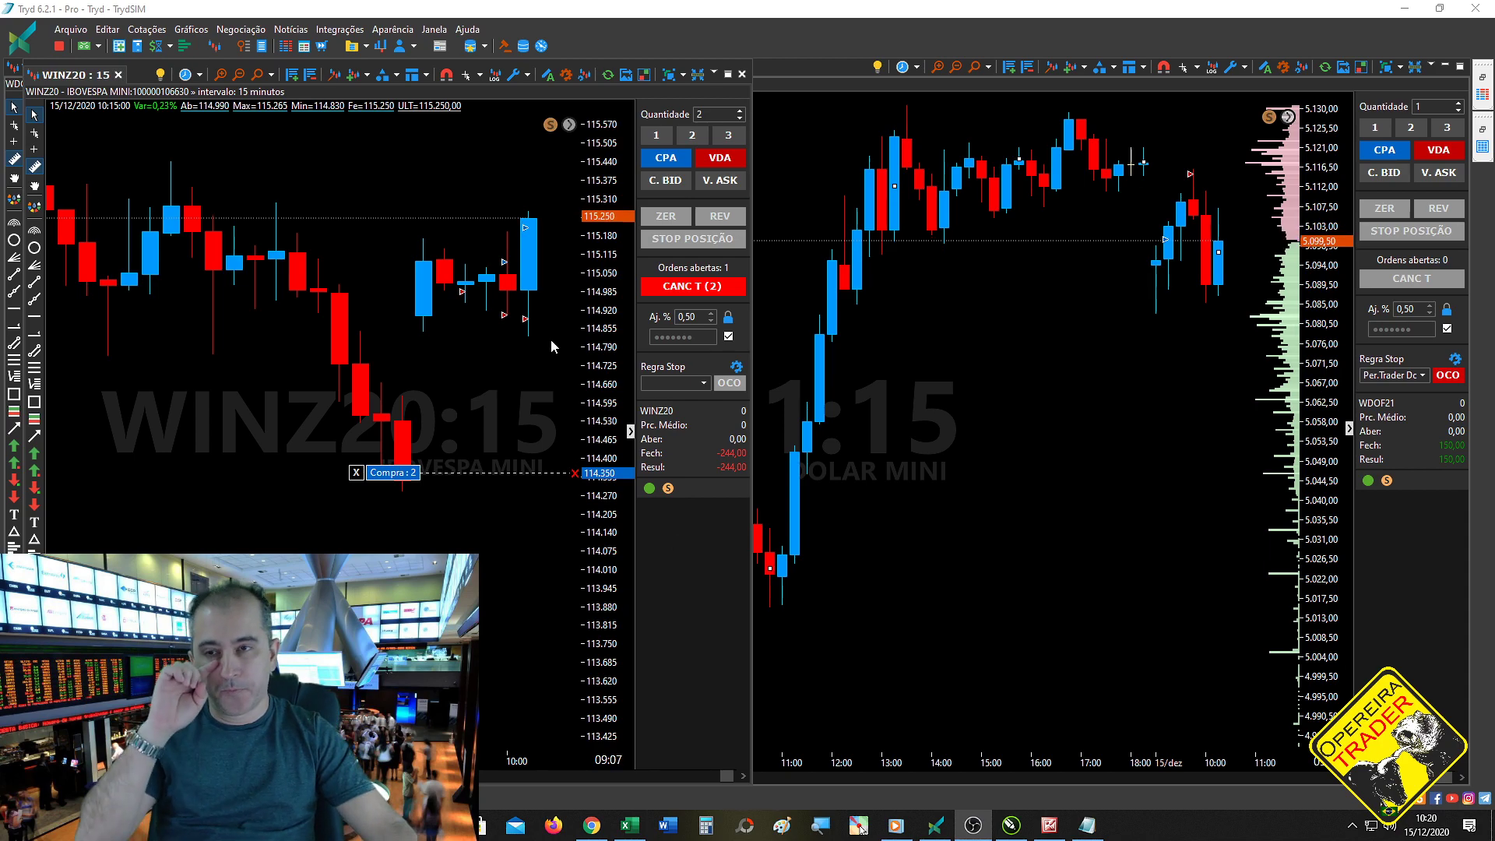
{"action": "left_click", "coordinate": [356, 472]}
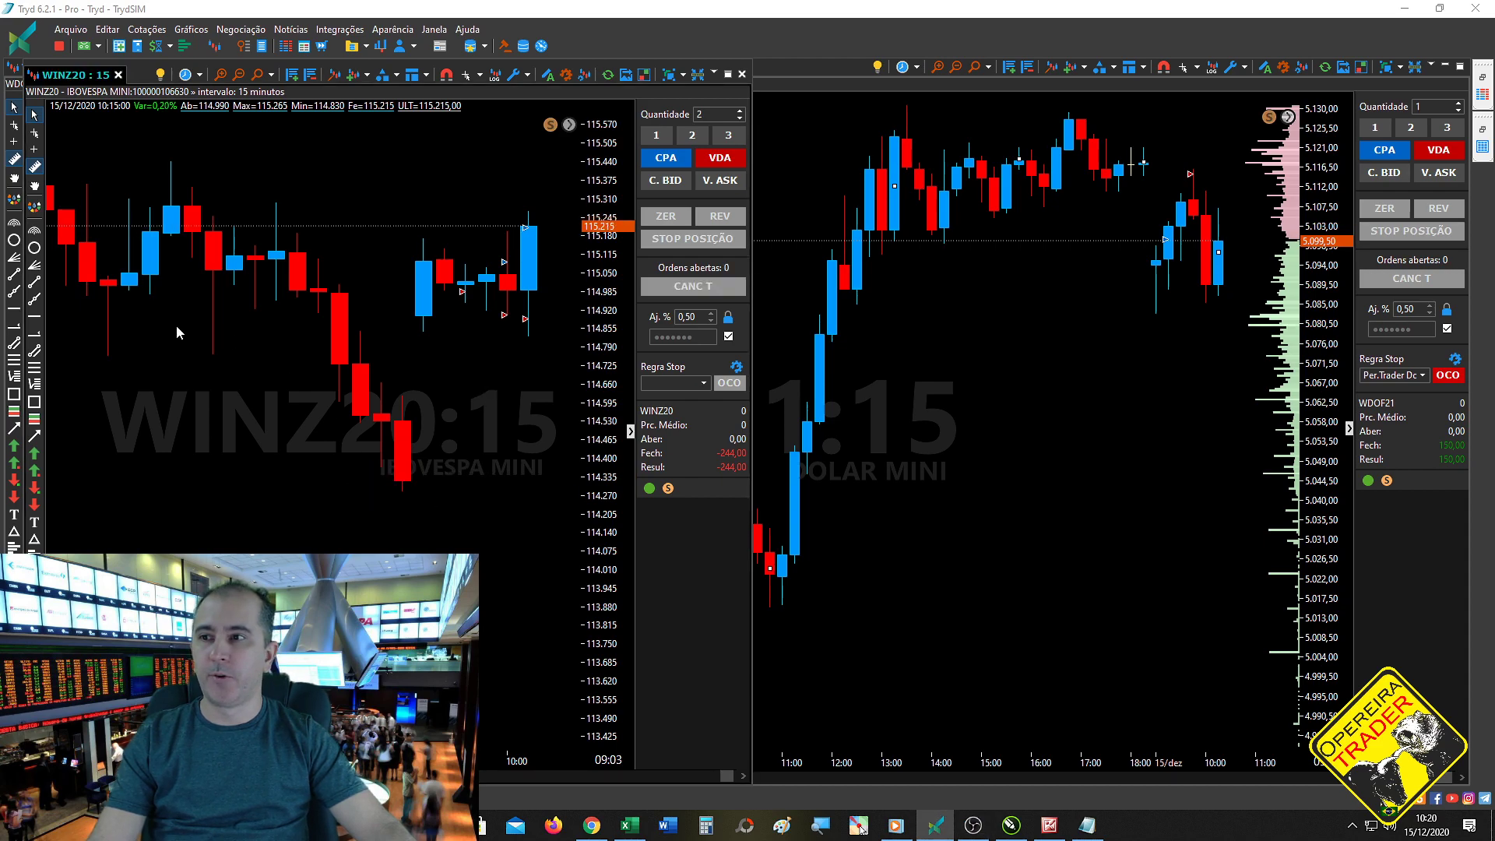
- Draw trend lines along the recent lows and highs of the WINZ20 chart and adjust the upper line's endpoints to the candle tops
{"action": "left_click", "coordinate": [14, 274]}
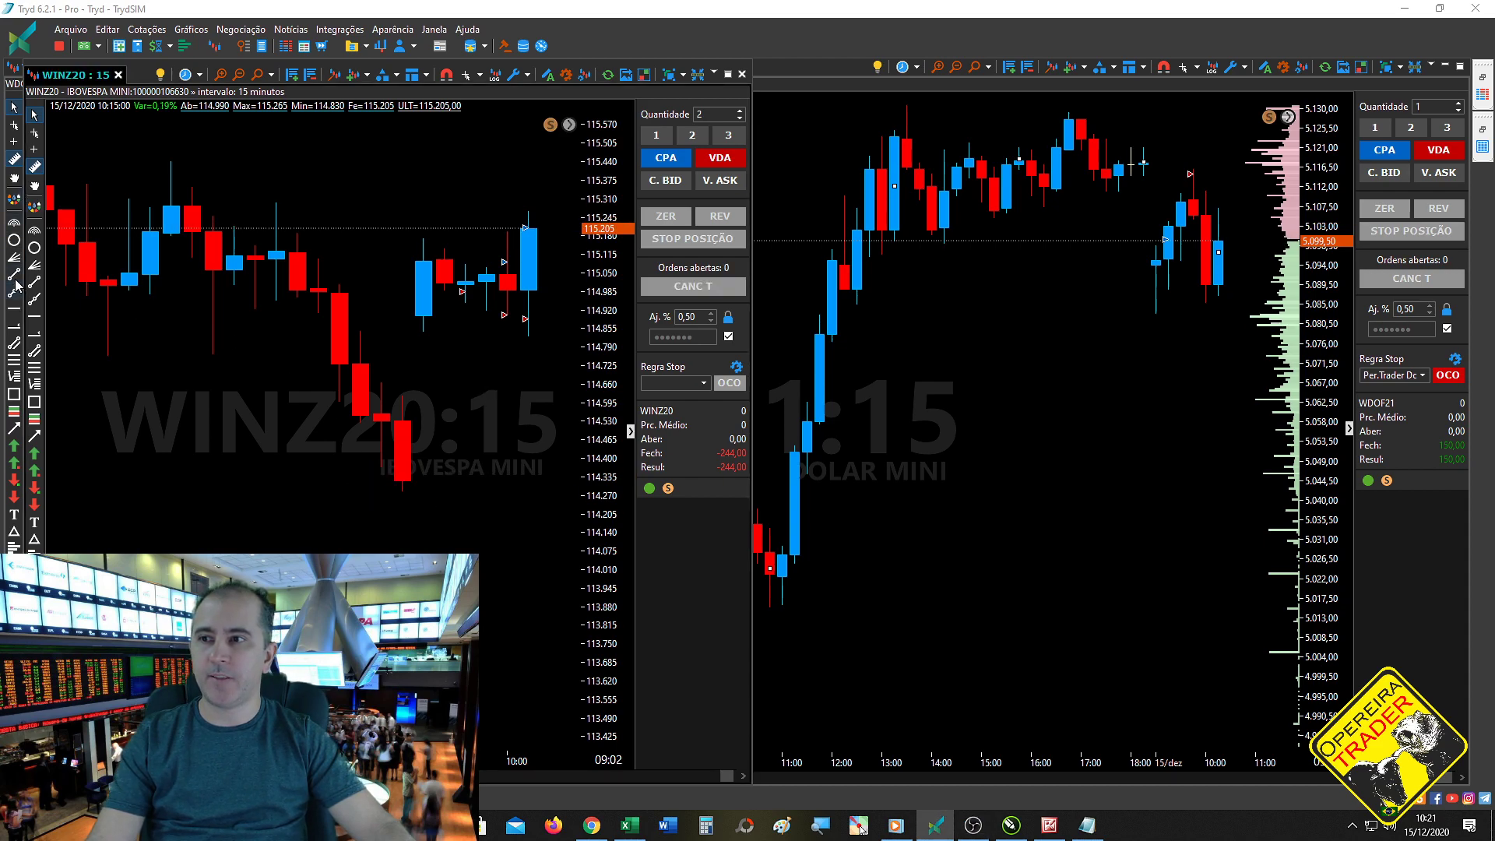
{"action": "left_click", "coordinate": [449, 298]}
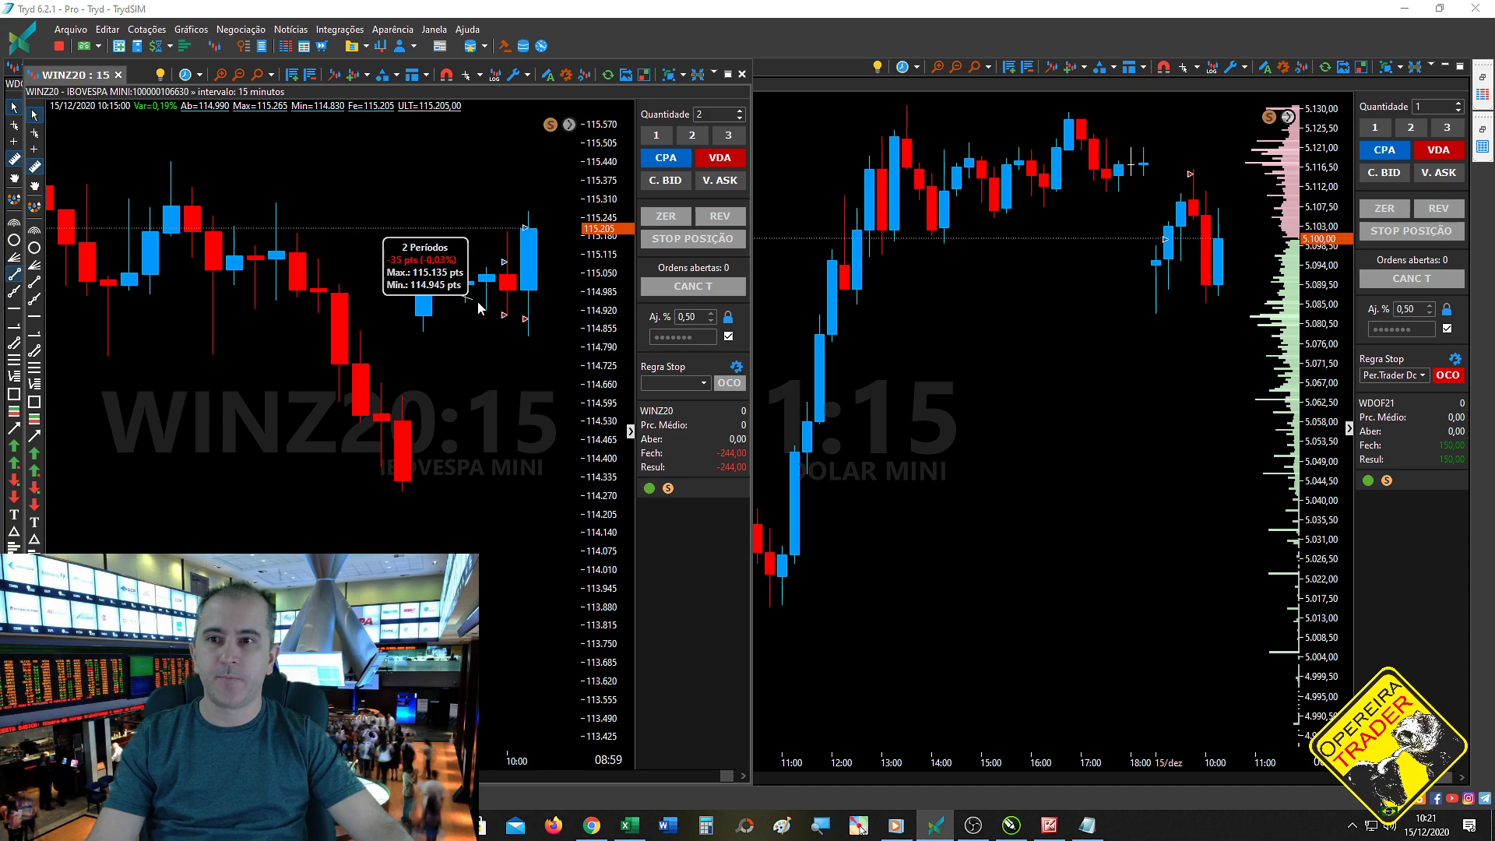
{"action": "left_click", "coordinate": [540, 342]}
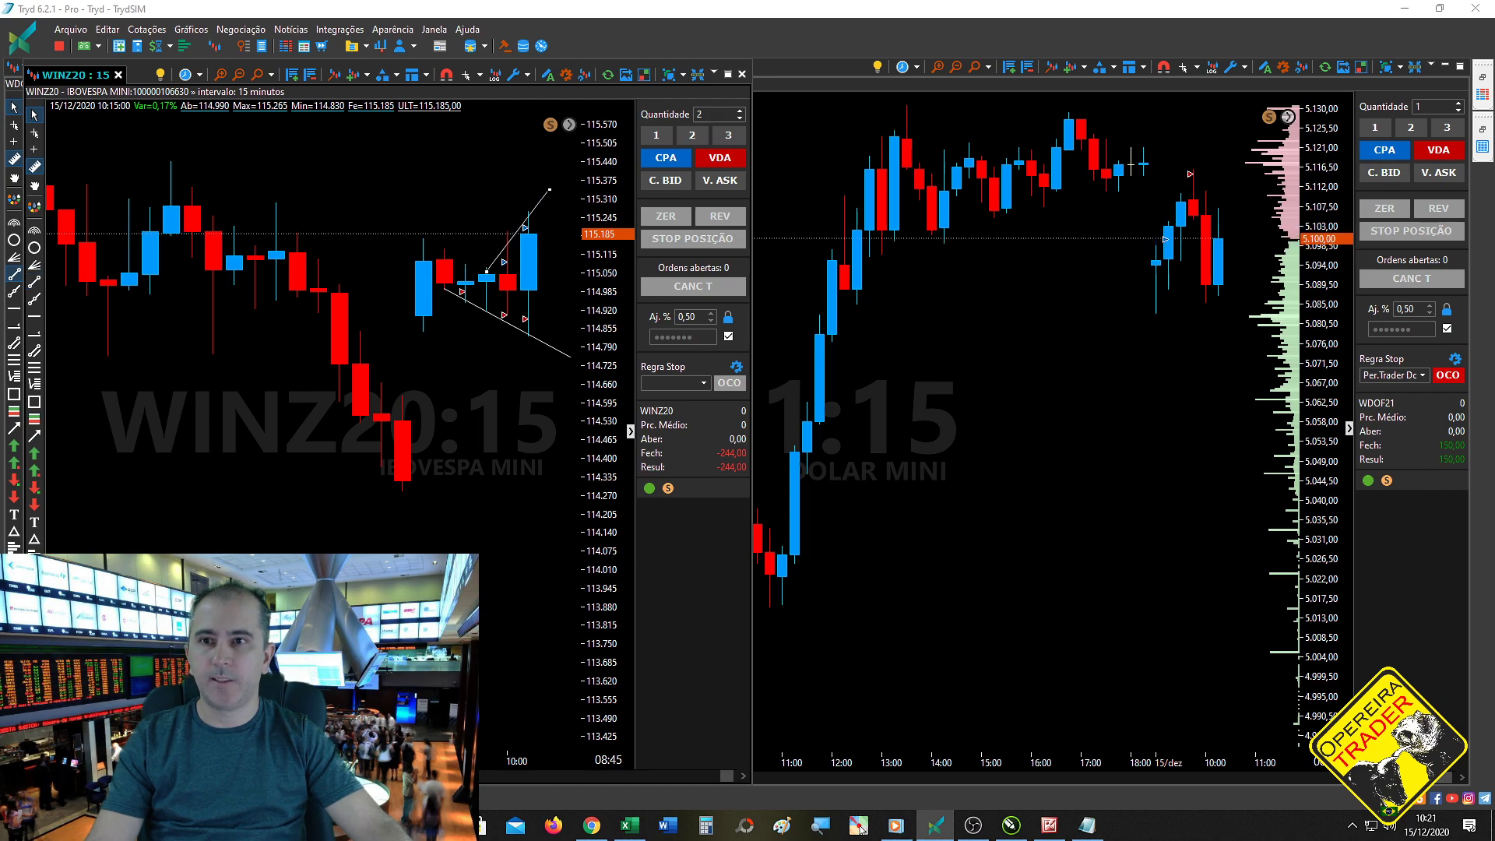
{"action": "left_click", "coordinate": [465, 273]}
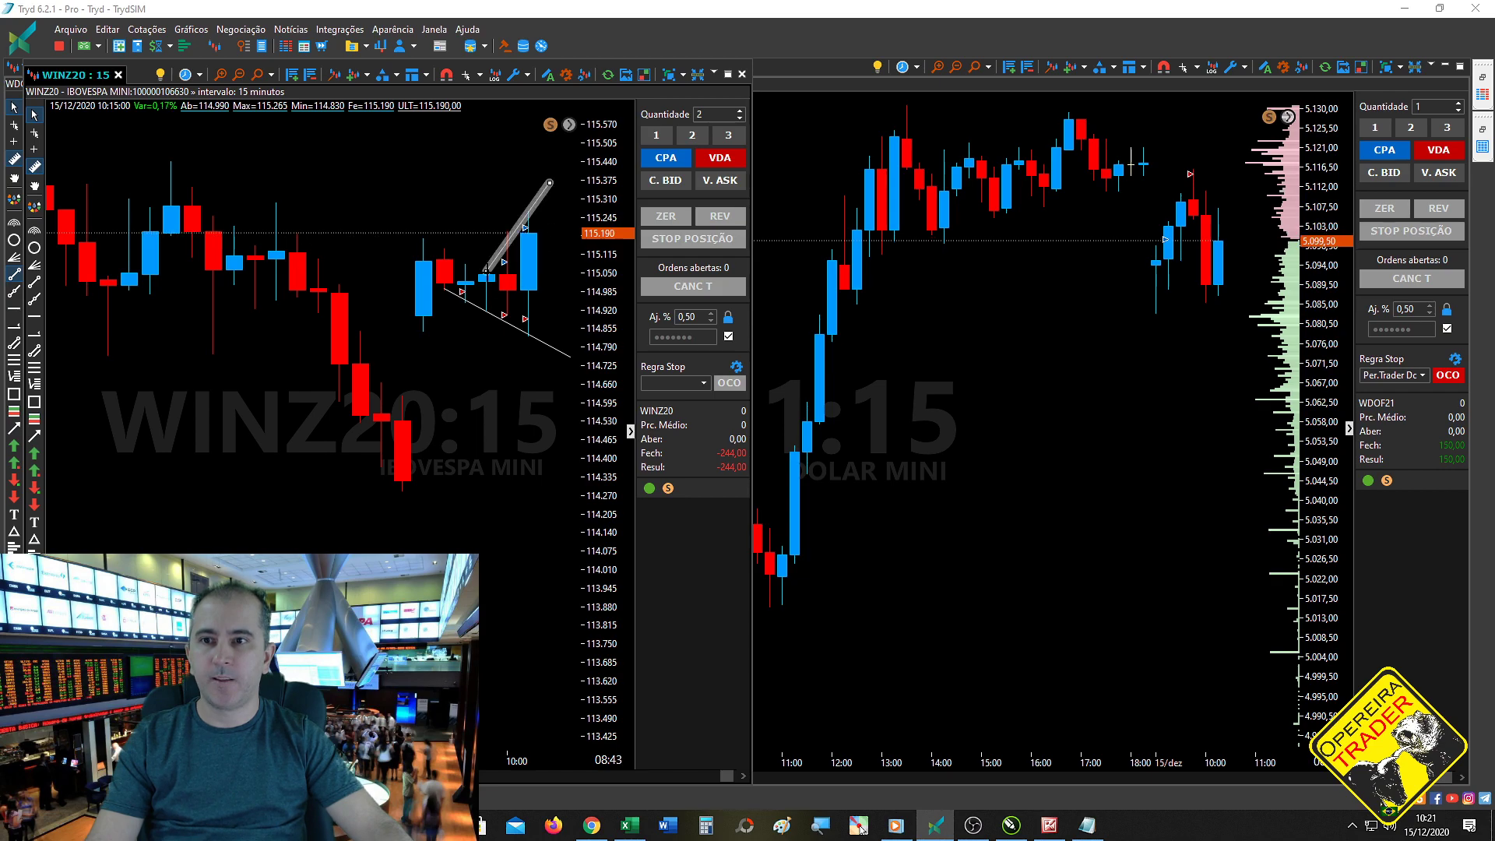
{"action": "left_click_drag", "start_coordinate": [465, 272], "coordinate": [465, 268]}
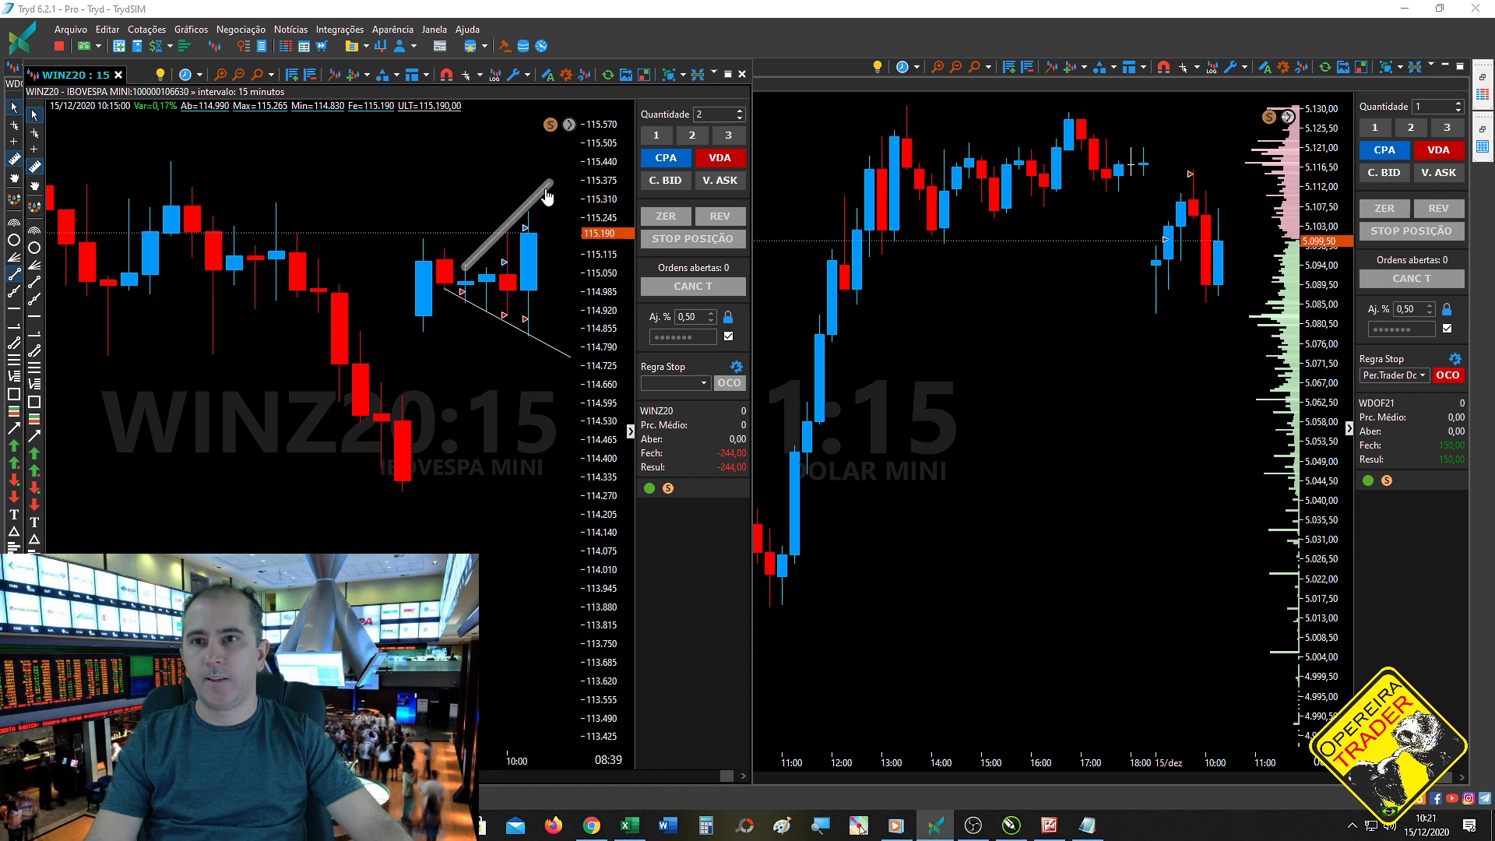
{"action": "left_click_drag", "start_coordinate": [550, 188], "coordinate": [549, 194]}
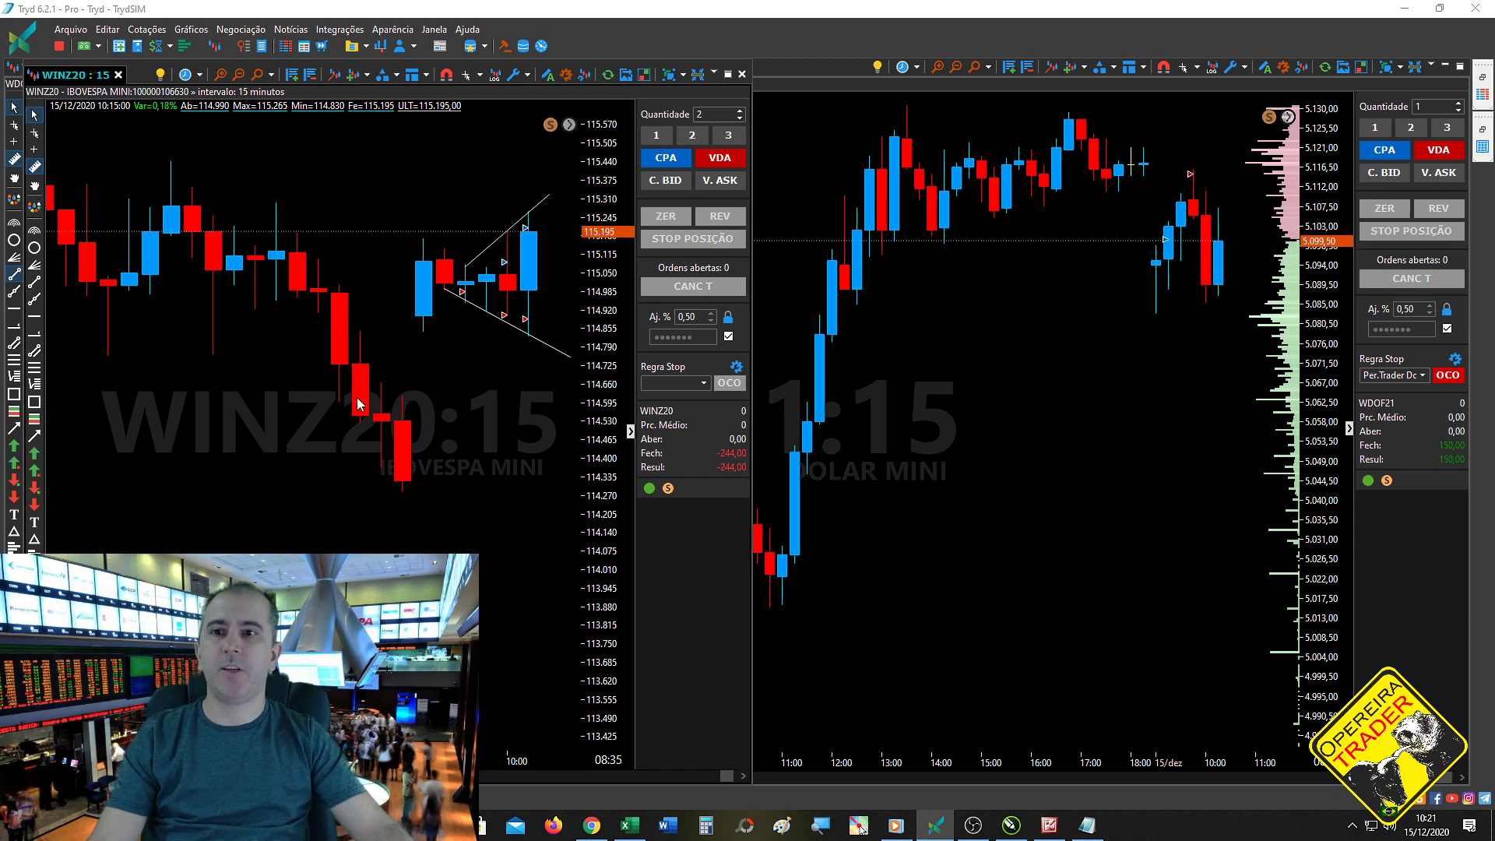
- Switch to the Calculator, add 100 to the 244 index loss and multiply the sum by 0,2
{"action": "mouse_move", "coordinate": [357, 397]}
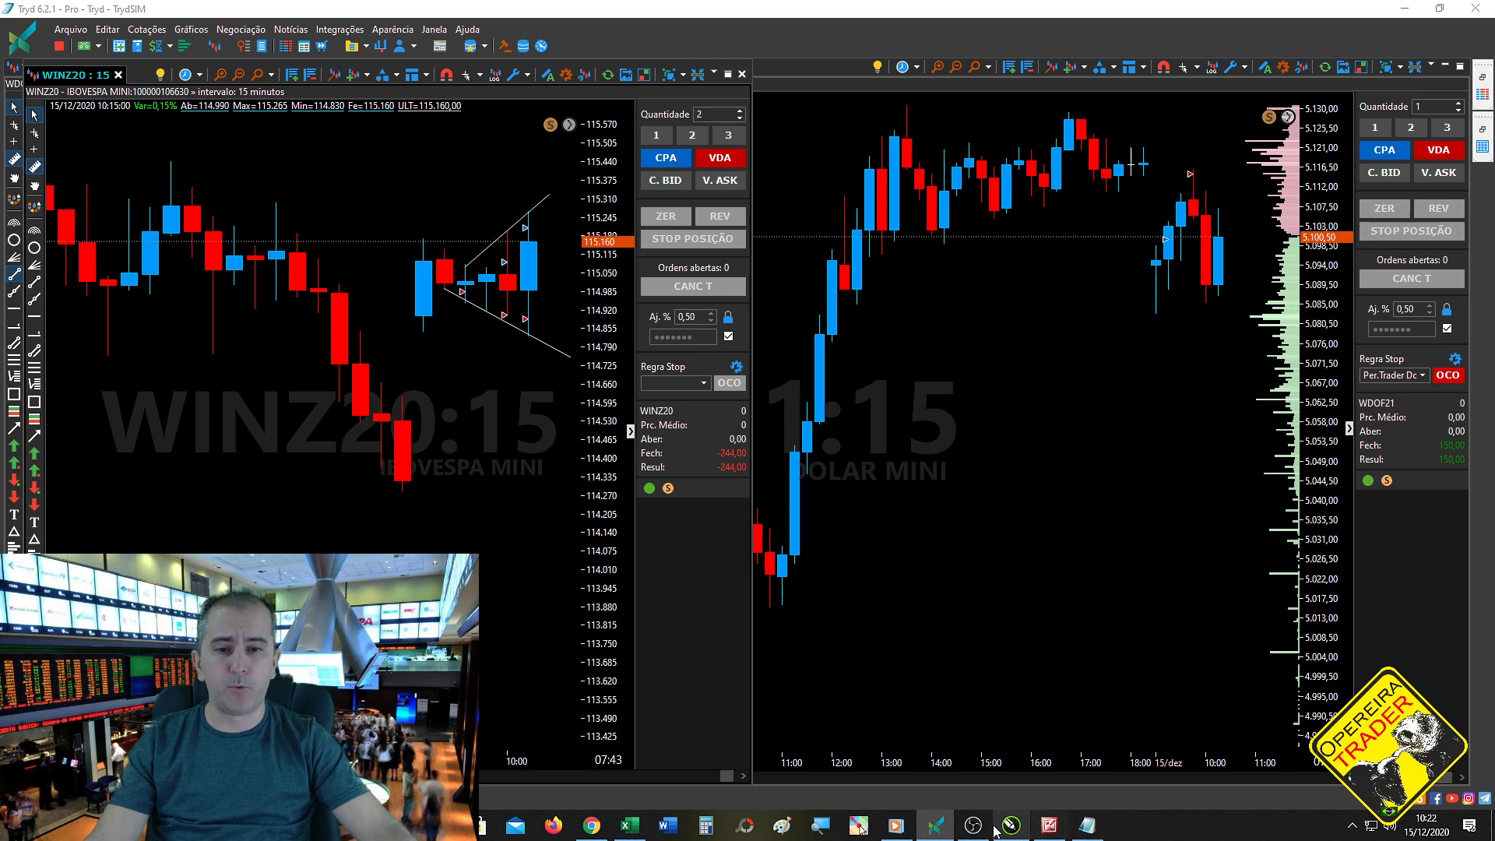
{"action": "left_click", "coordinate": [706, 825]}
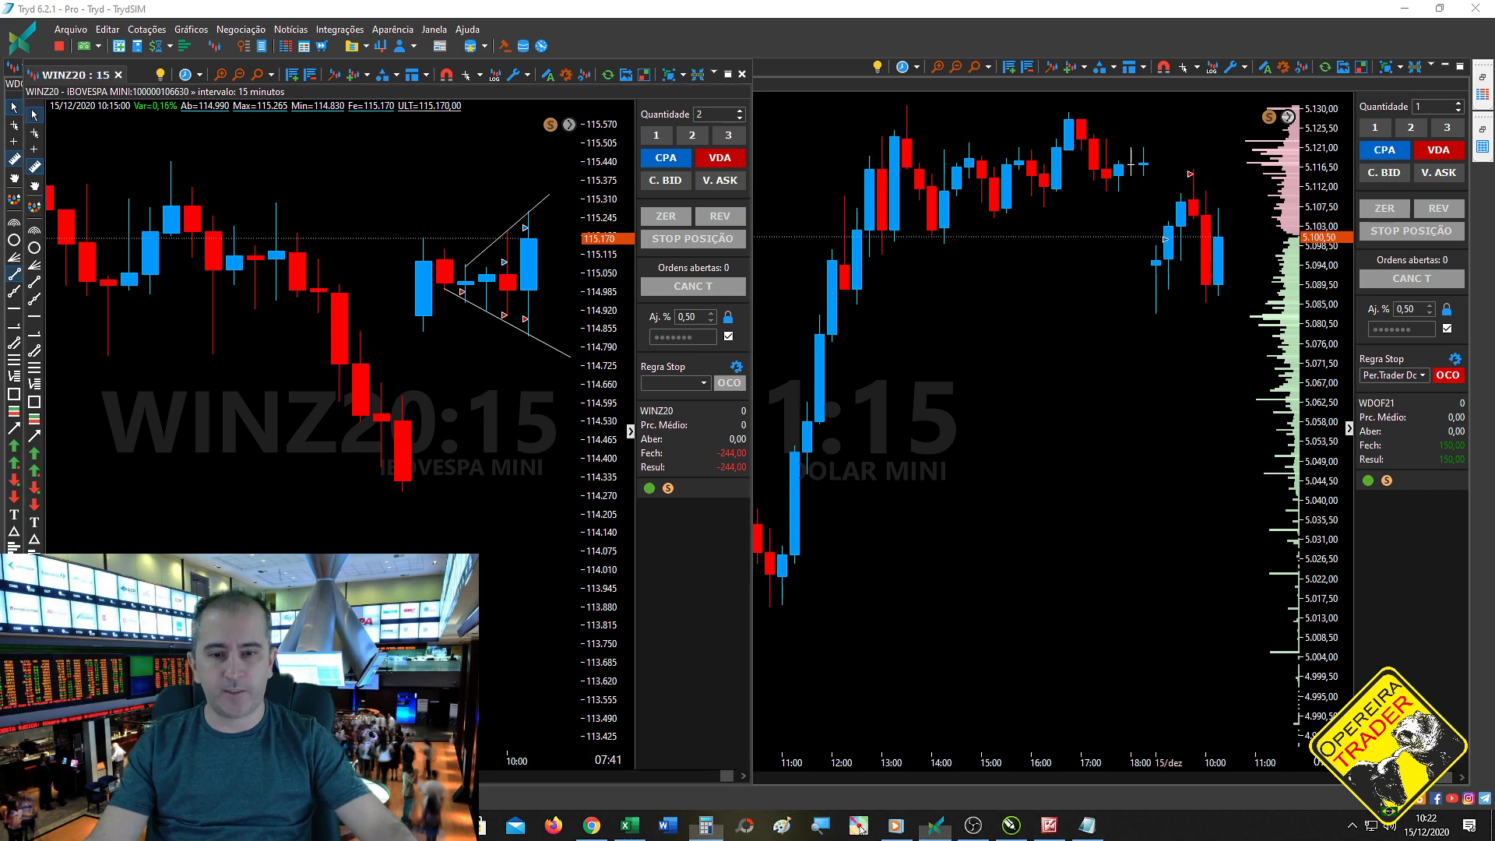
{"action": "type", "text": "244"}
{"action": "key", "text": "plus"}
{"action": "type", "text": "100"}
{"action": "key", "text": "Return"}
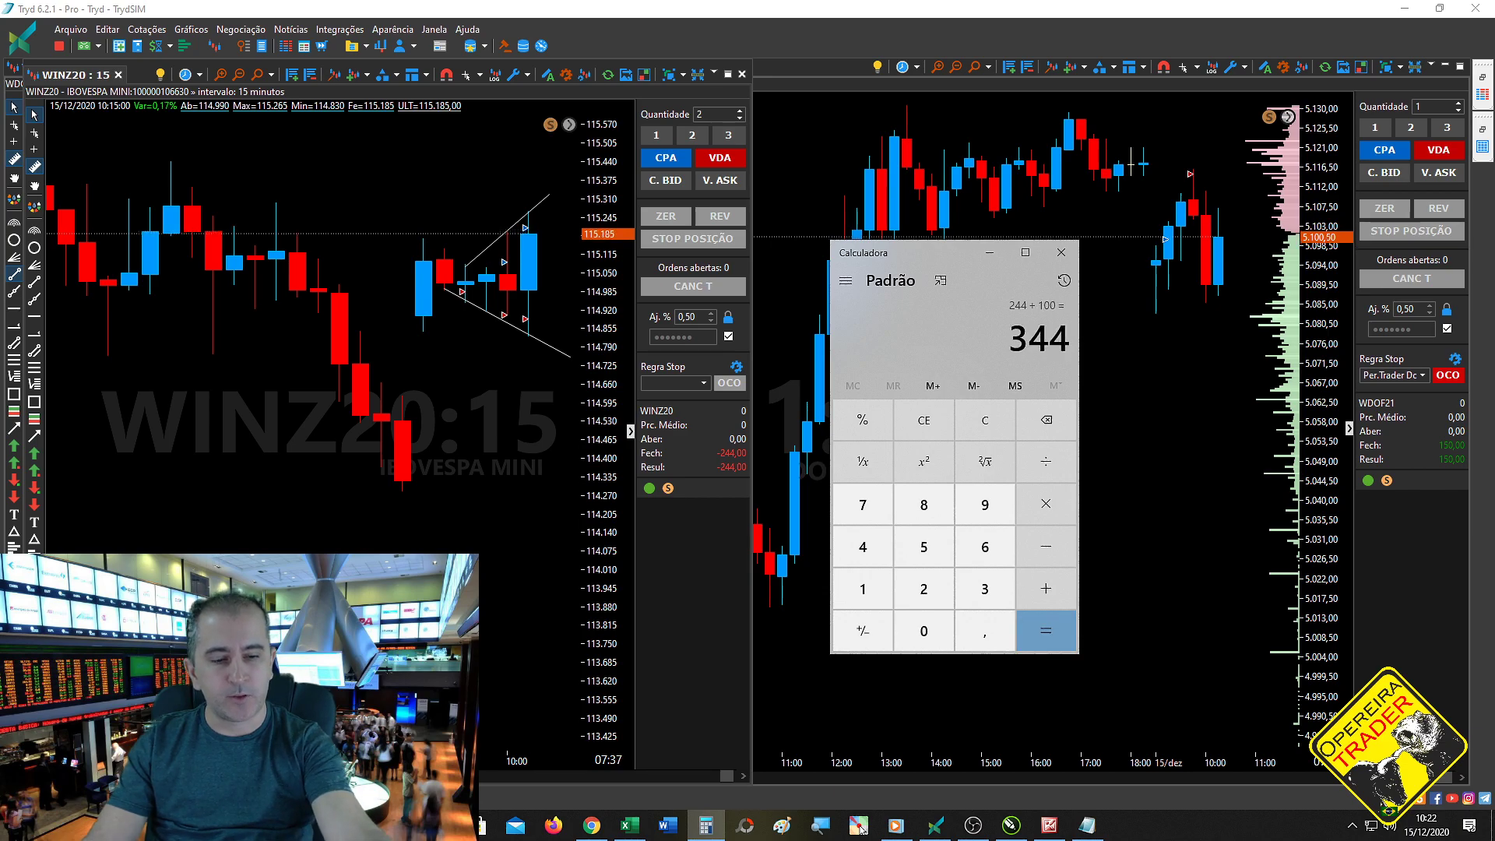
{"action": "key", "text": "asterisk"}
{"action": "type", "text": ",2"}
{"action": "key", "text": "Return"}
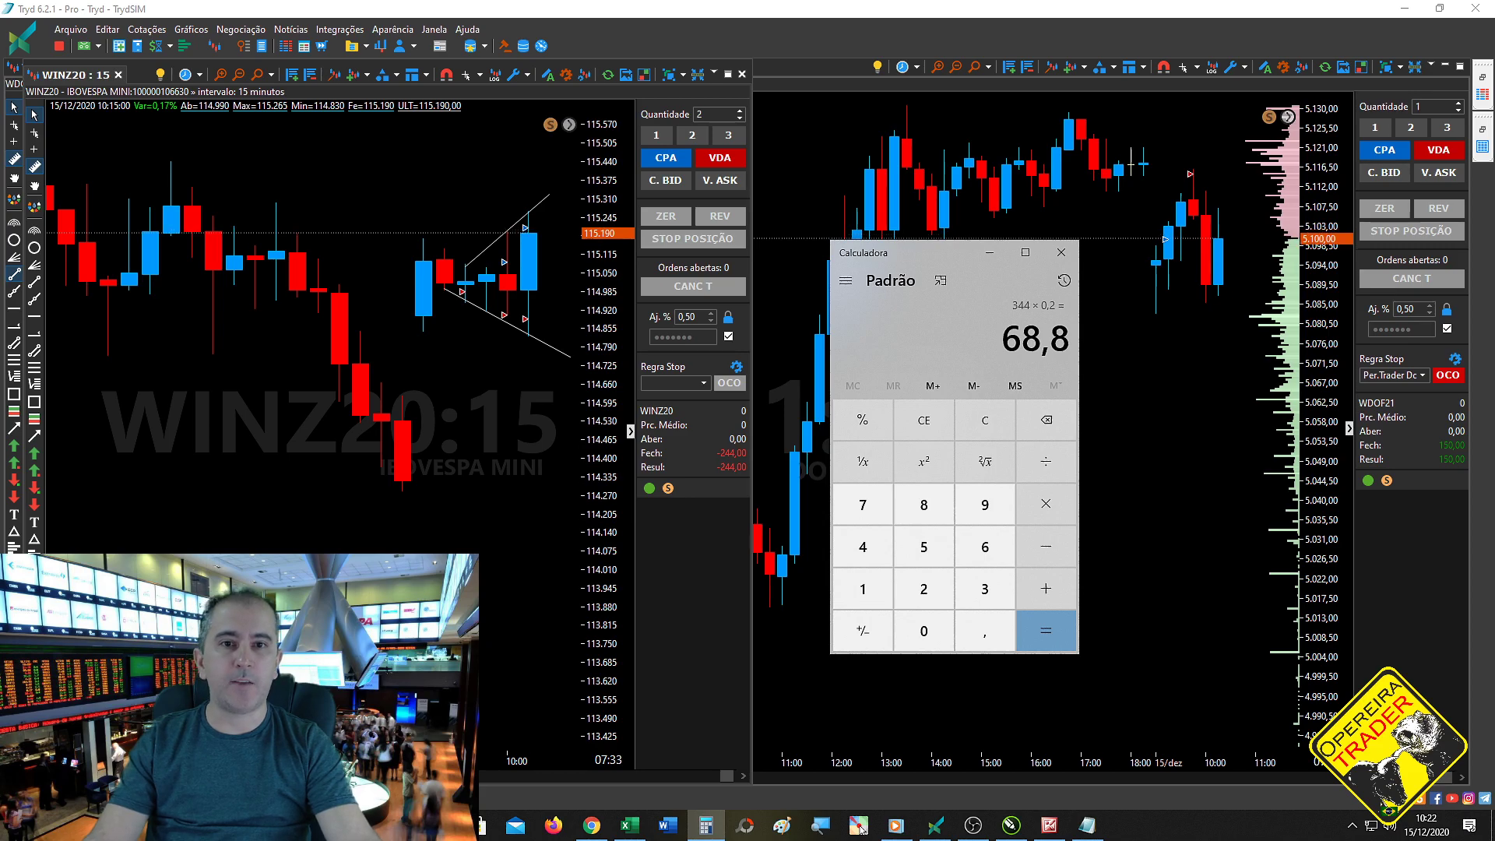
- Clear the calculation, divide 344 by 0,2 and then by 2 contracts, and close the Calculator
{"action": "key", "text": "Escape"}
{"action": "type", "text": "344"}
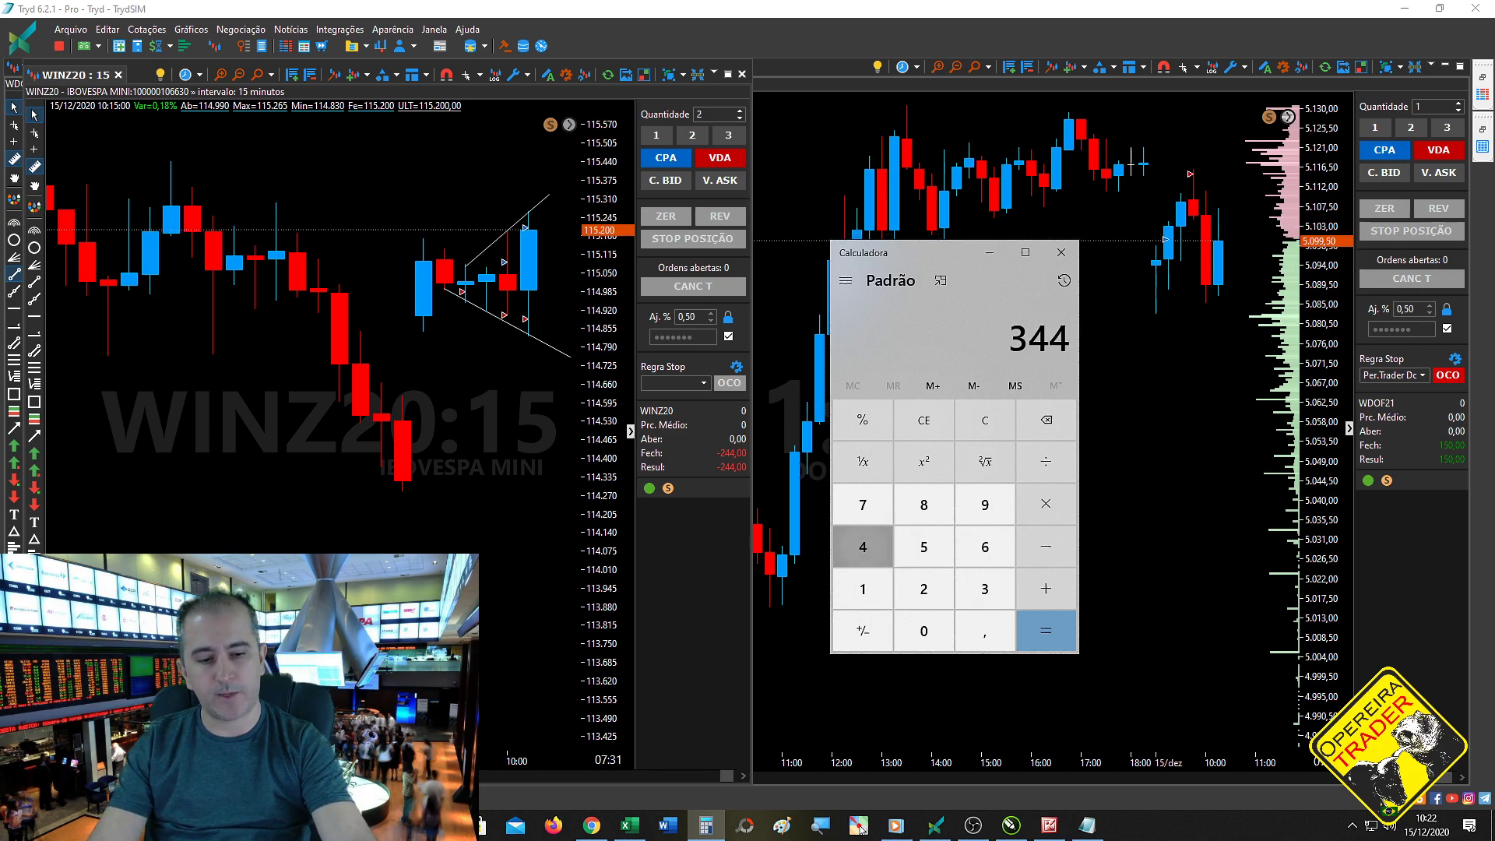
{"action": "key", "text": "slash"}
{"action": "type", "text": ",2"}
{"action": "key", "text": "Return"}
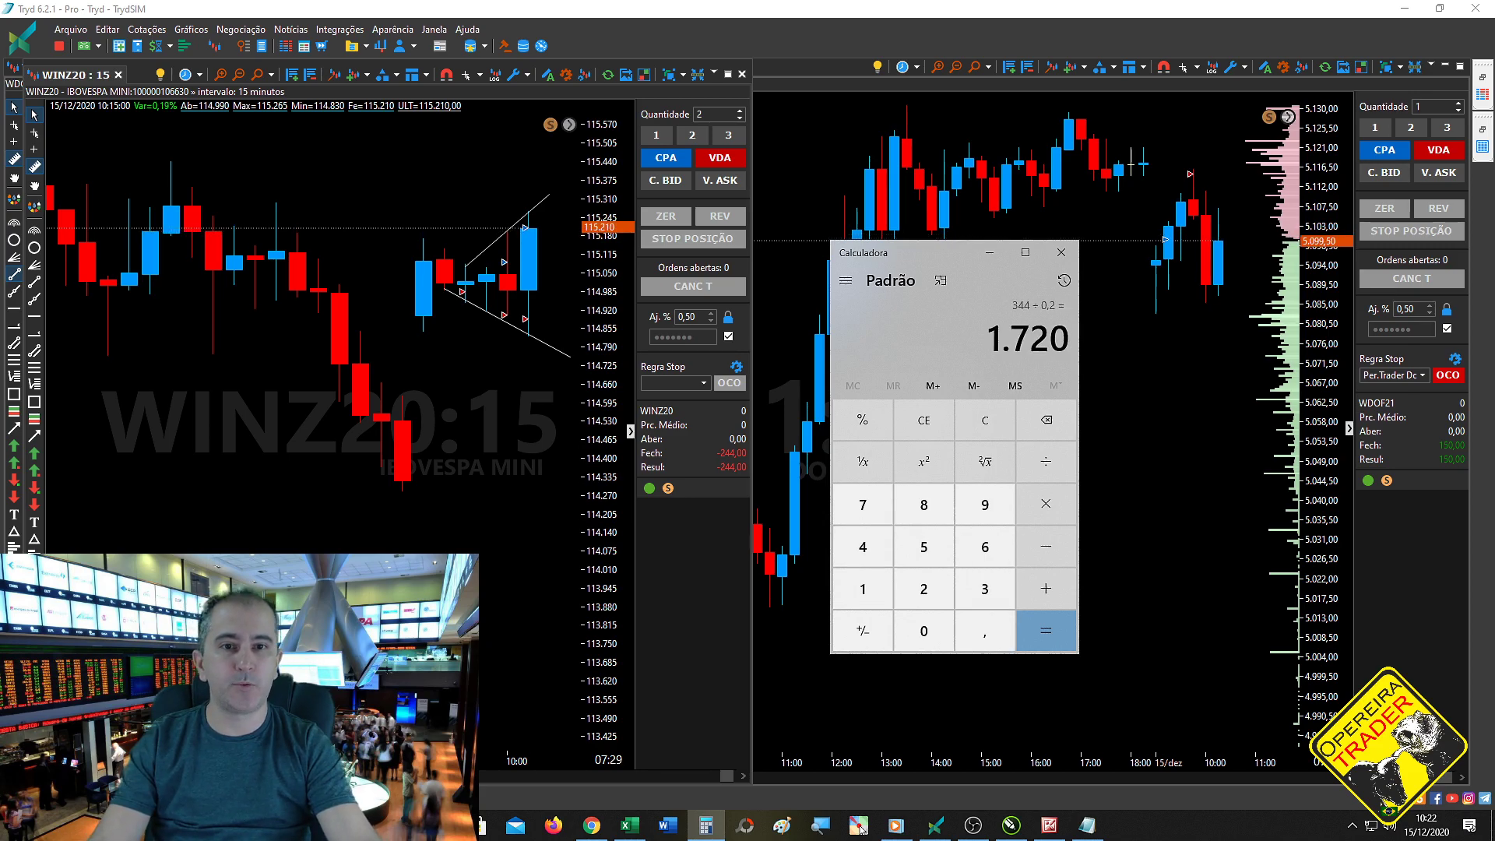
{"action": "key", "text": "Return"}
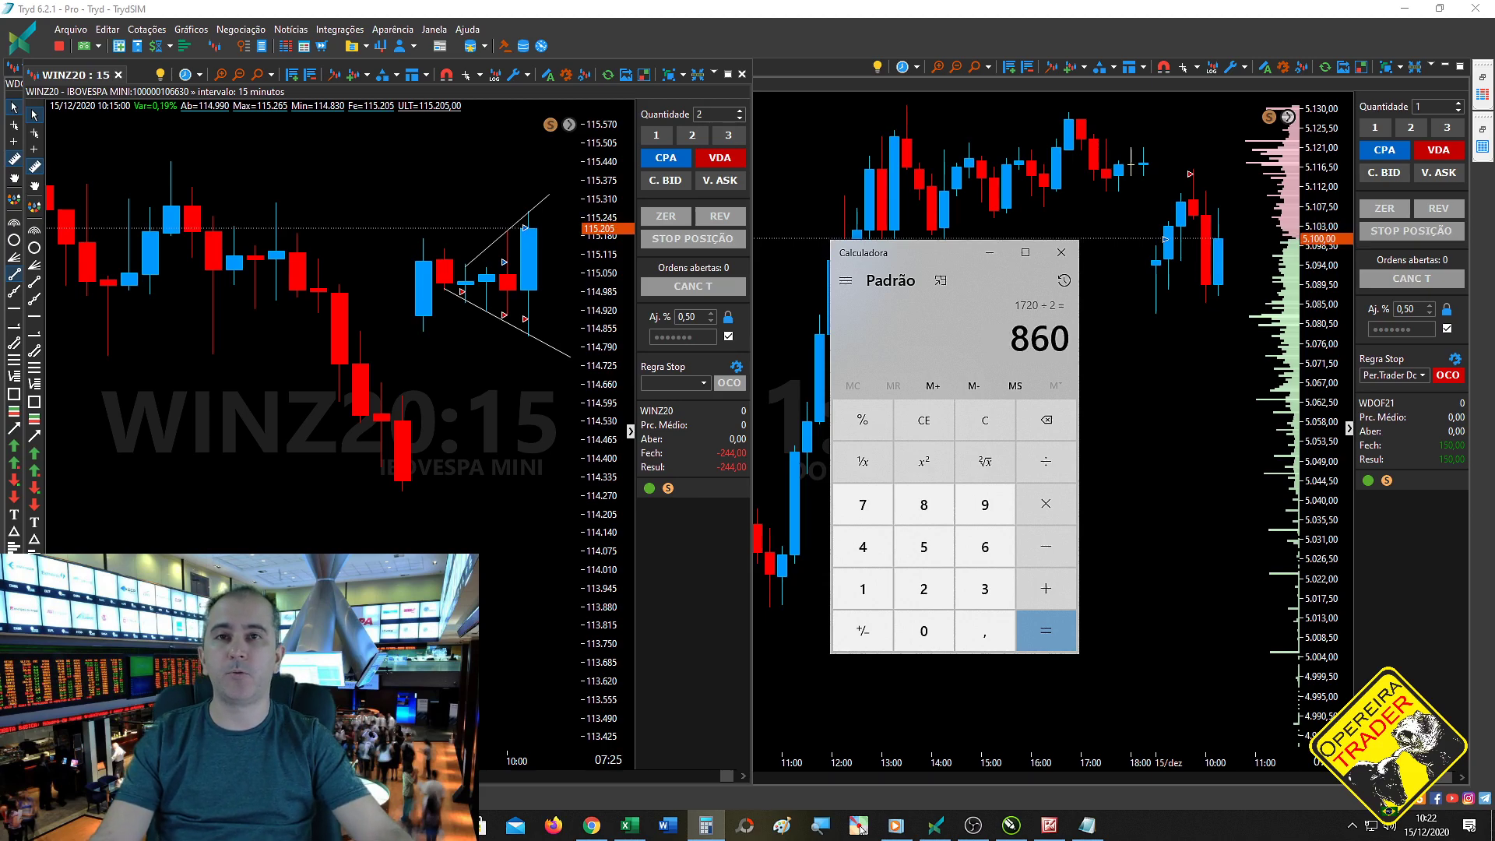
{"action": "left_click", "coordinate": [1073, 259]}
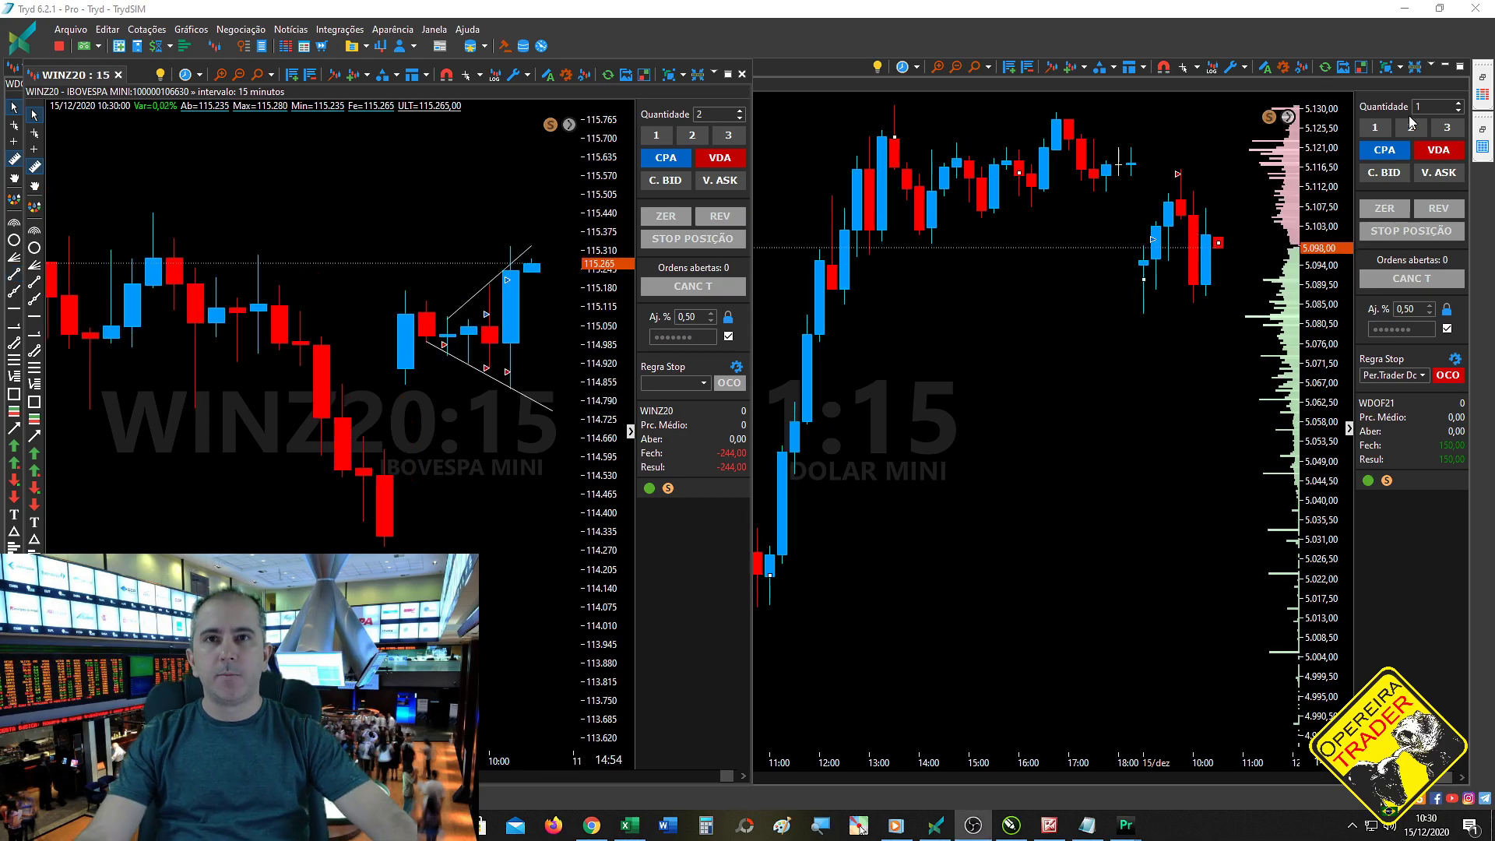
- Place a buy stop for 2 WINZ20 contracts at 115.335
{"action": "left_click", "coordinate": [521, 244]}
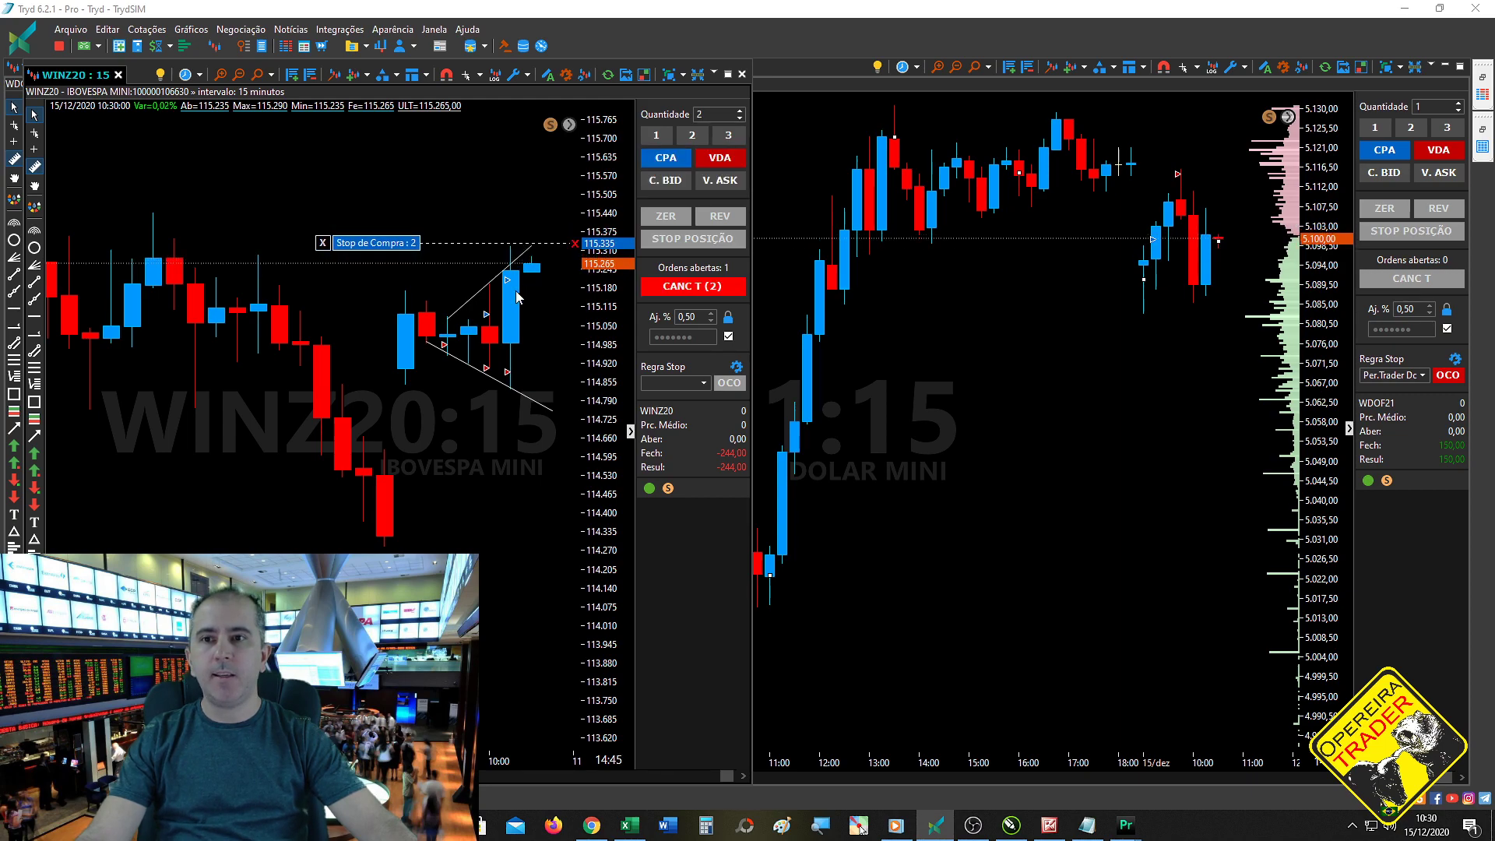
{"action": "mouse_move", "coordinate": [516, 296]}
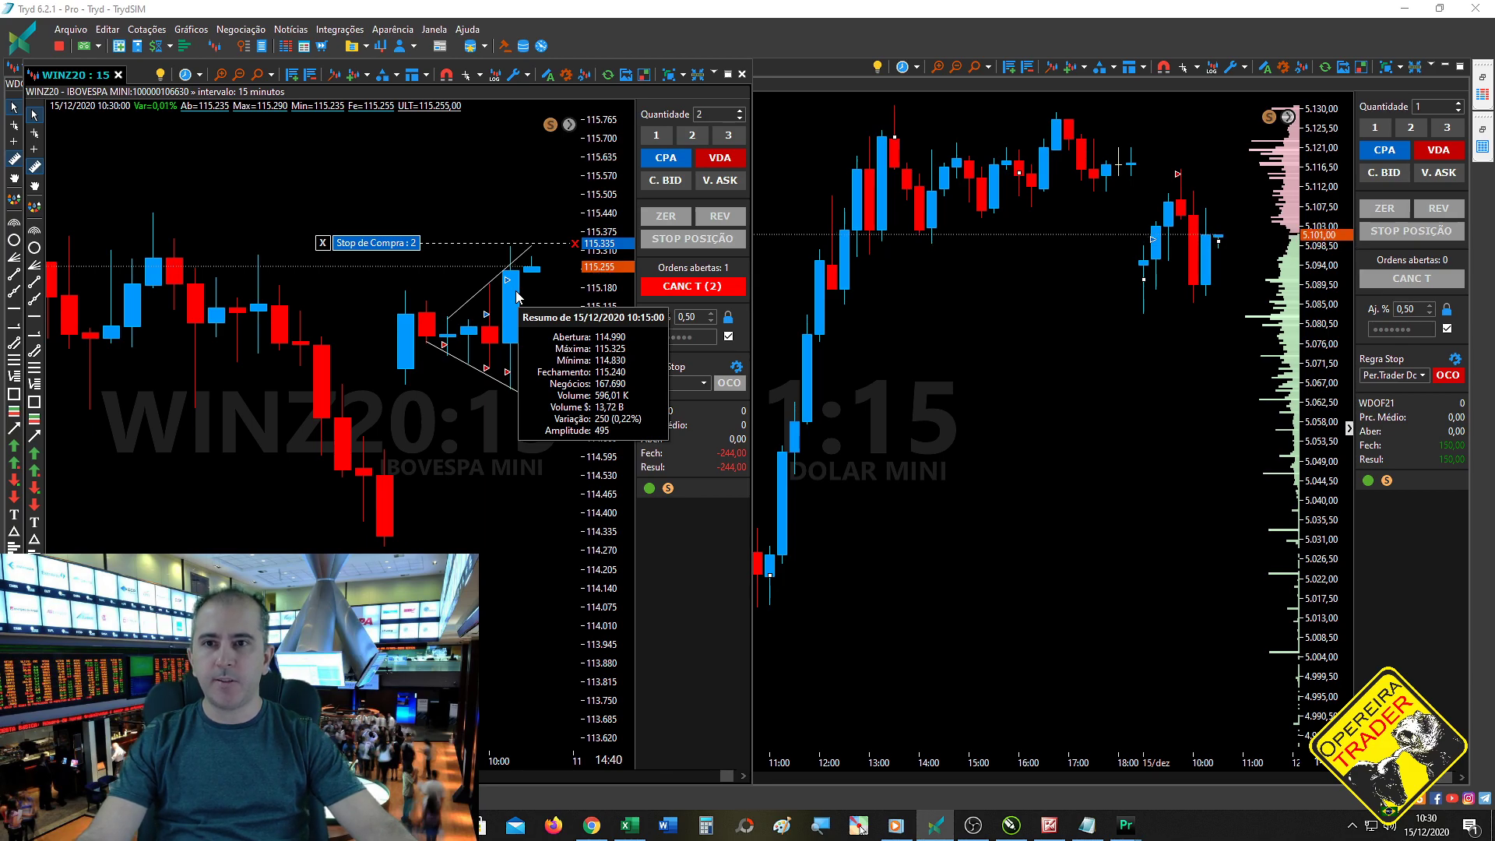
{"action": "mouse_move", "coordinate": [394, 254]}
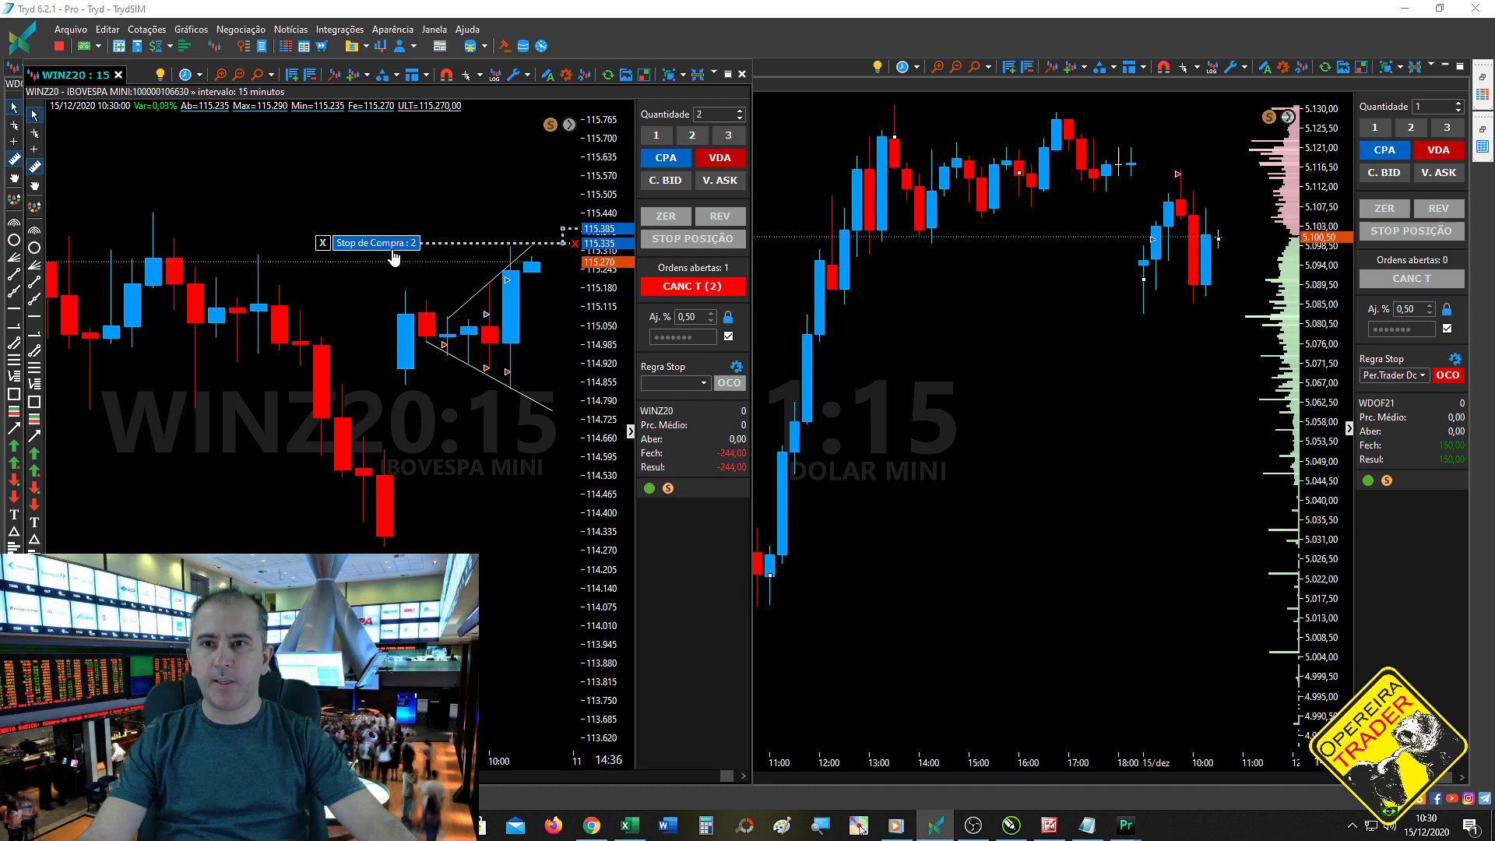
{"action": "left_click_drag", "start_coordinate": [394, 257], "coordinate": [396, 259]}
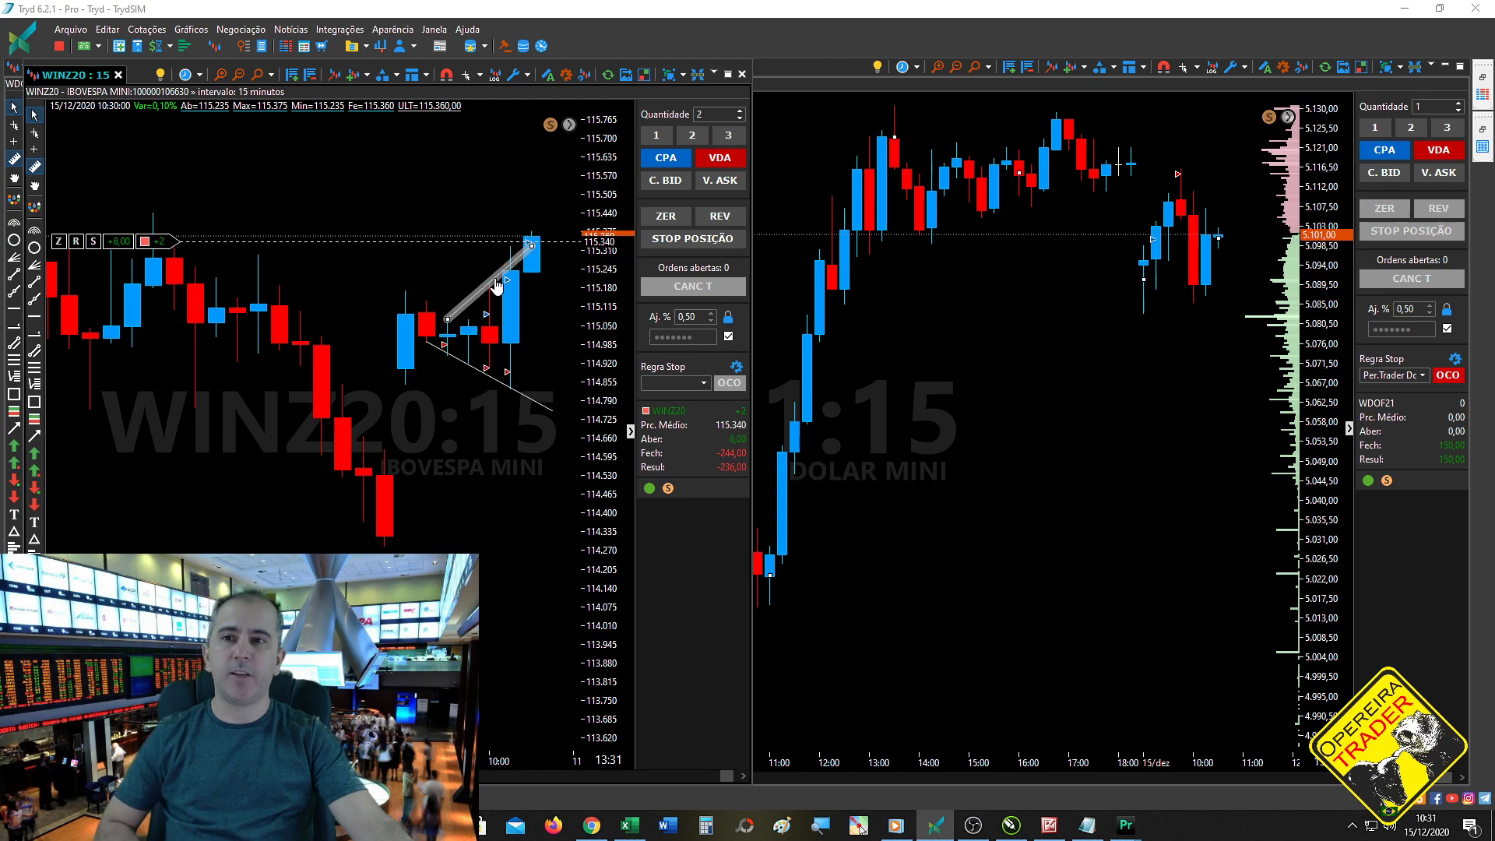
- Delete the upper and lower trend lines from the WINZ20 chart
{"action": "key", "text": "Delete"}
{"action": "left_click", "coordinate": [503, 438]}
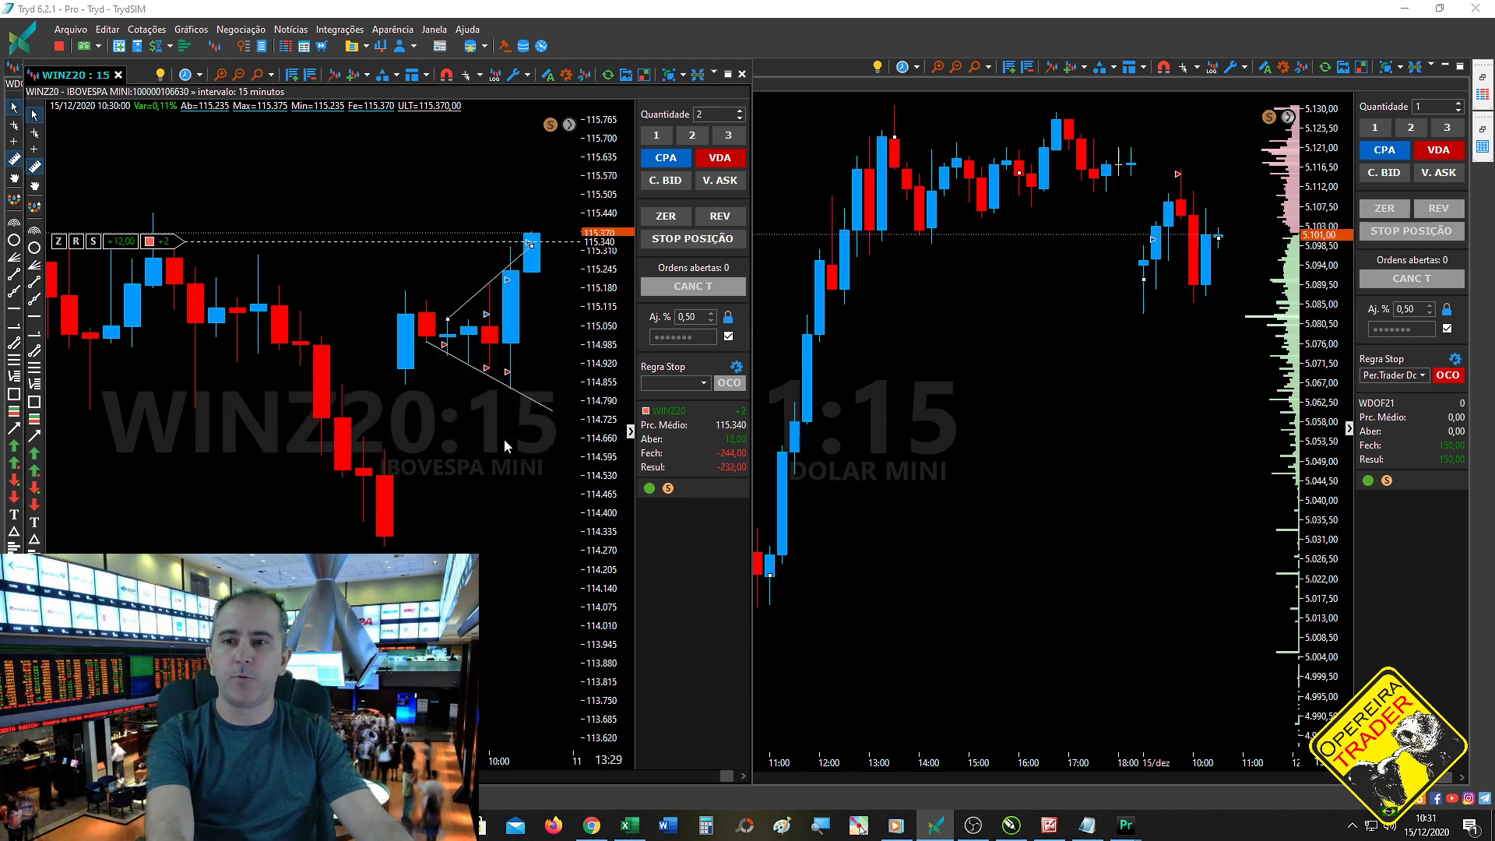
{"action": "key", "text": "Delete"}
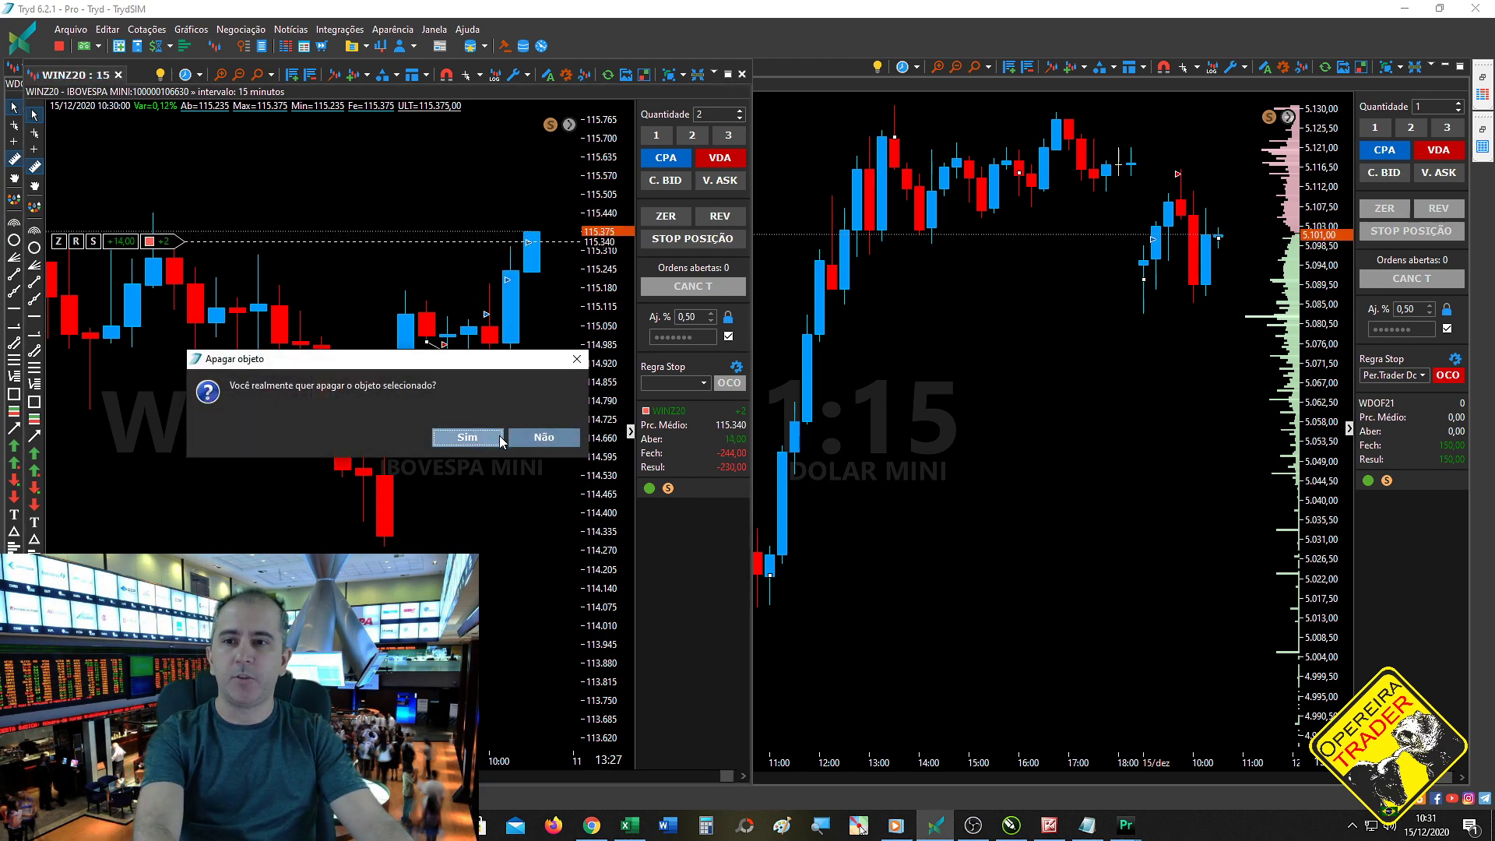
{"action": "left_click", "coordinate": [499, 434]}
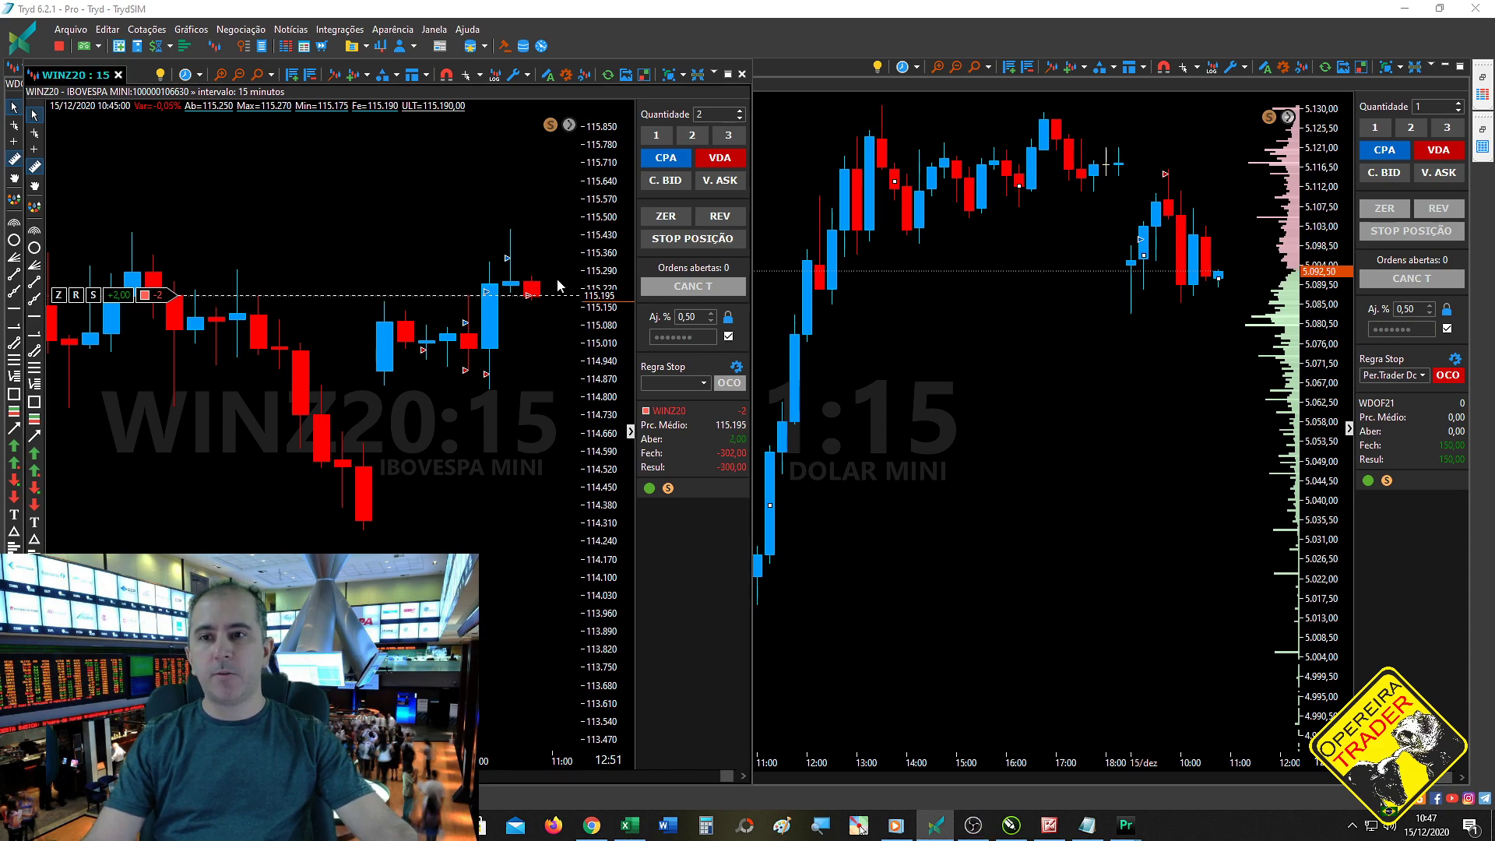
- Place a buy stop for 2 WINZ20 contracts at 115.245 to protect the open short position
{"action": "mouse_move", "coordinate": [558, 292]}
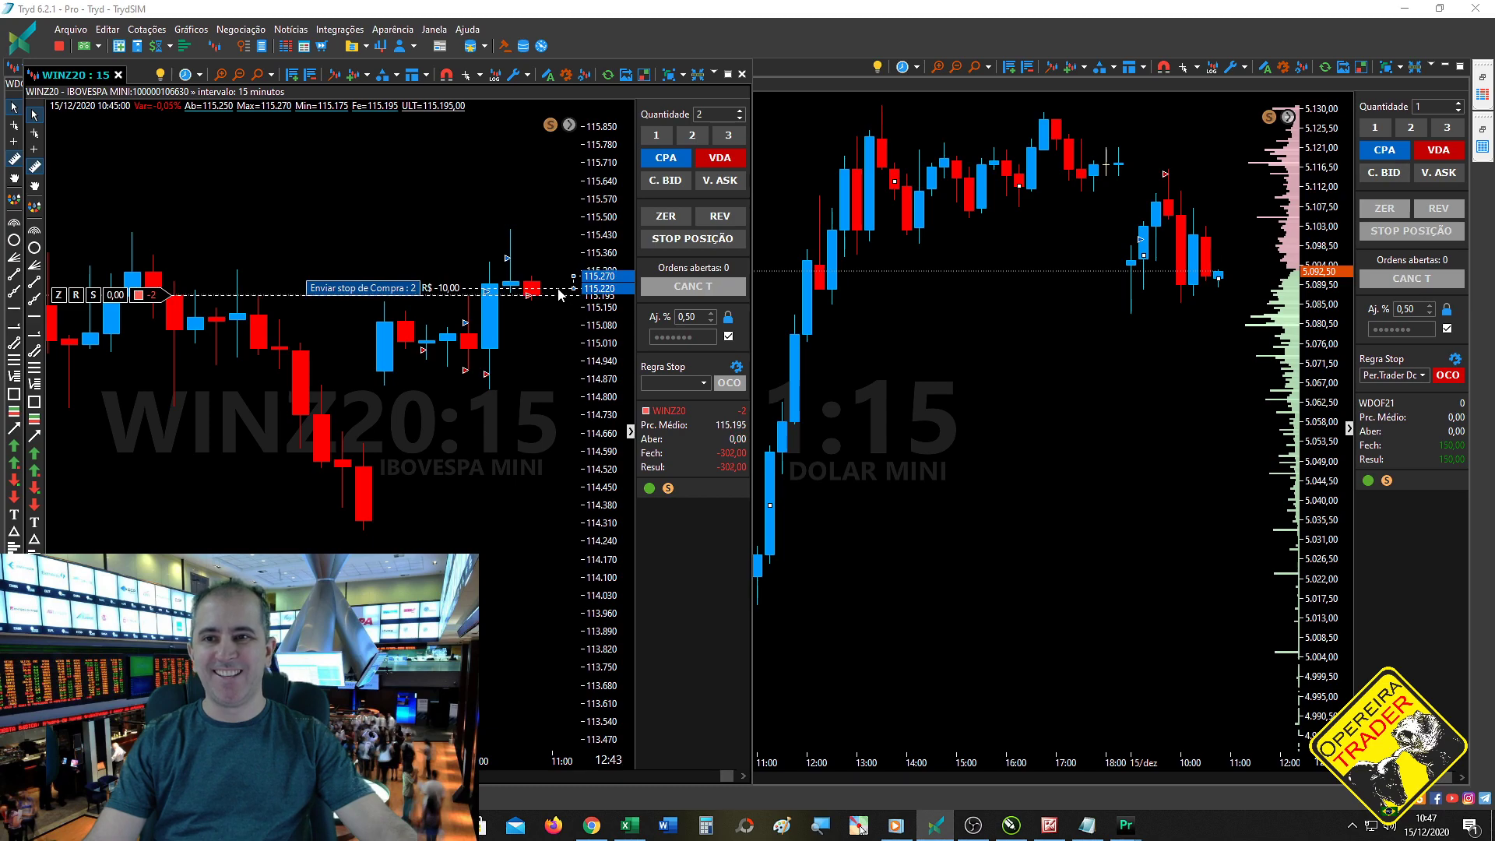
{"action": "left_click", "coordinate": [559, 290]}
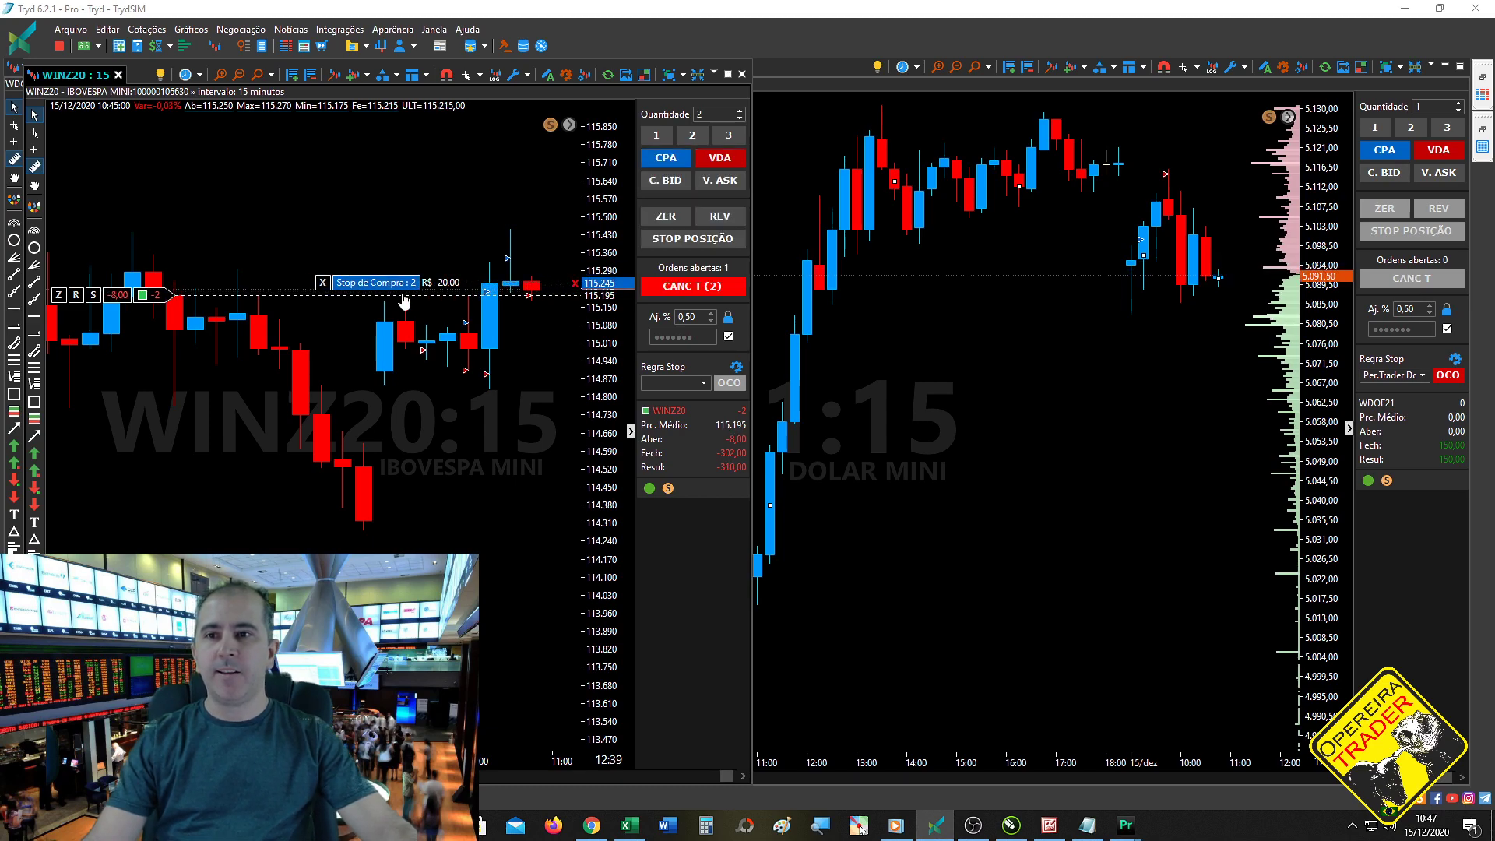
{"action": "mouse_move", "coordinate": [393, 347]}
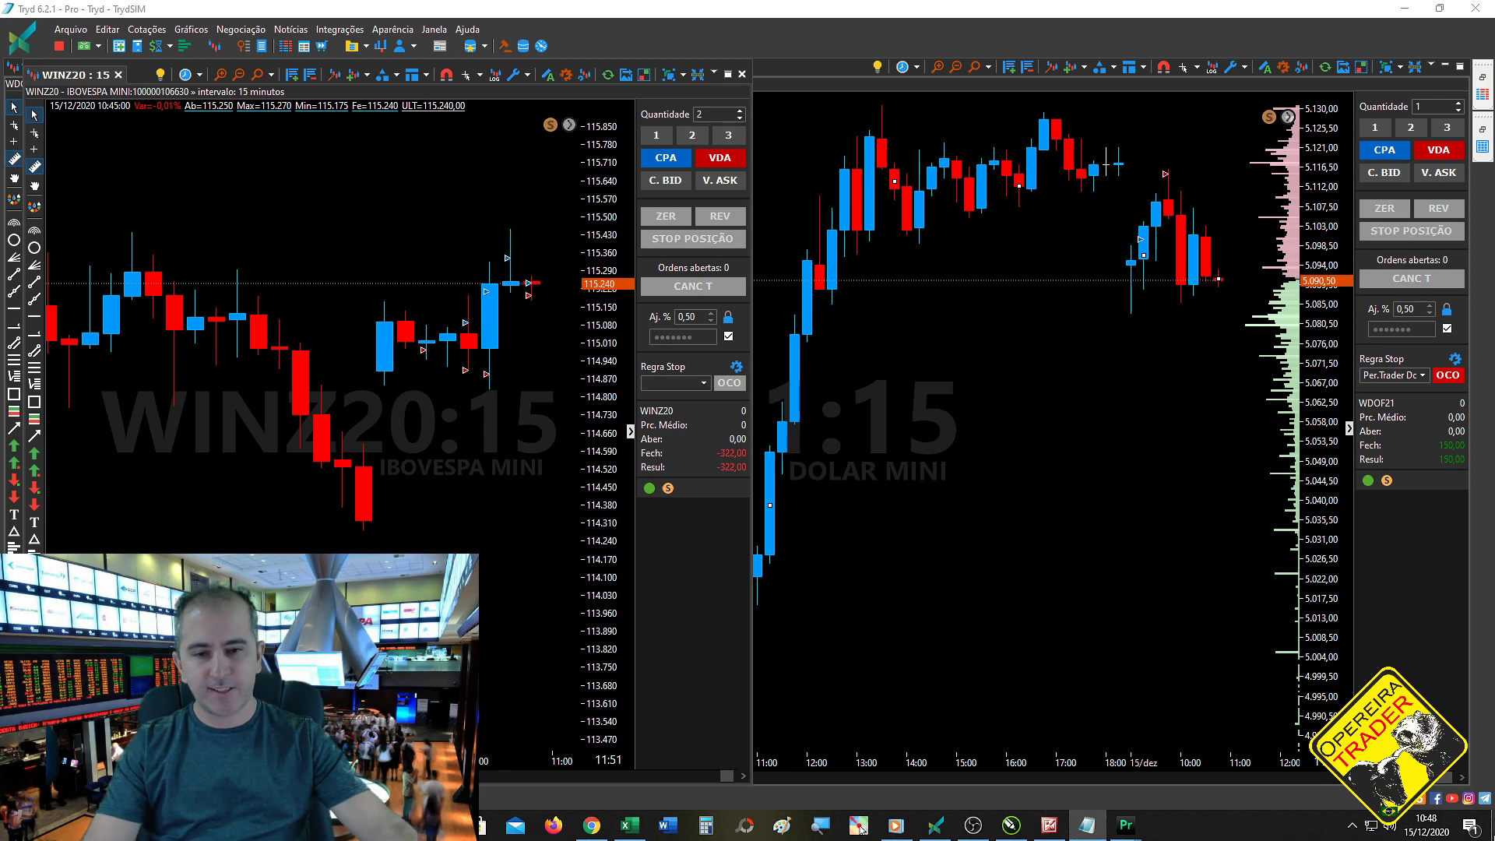
- Switch to the Excel control workbook and record -322 as the Mini Índice result for 15/12/2020, checking the figure in Tryd
{"action": "left_click", "coordinate": [637, 830]}
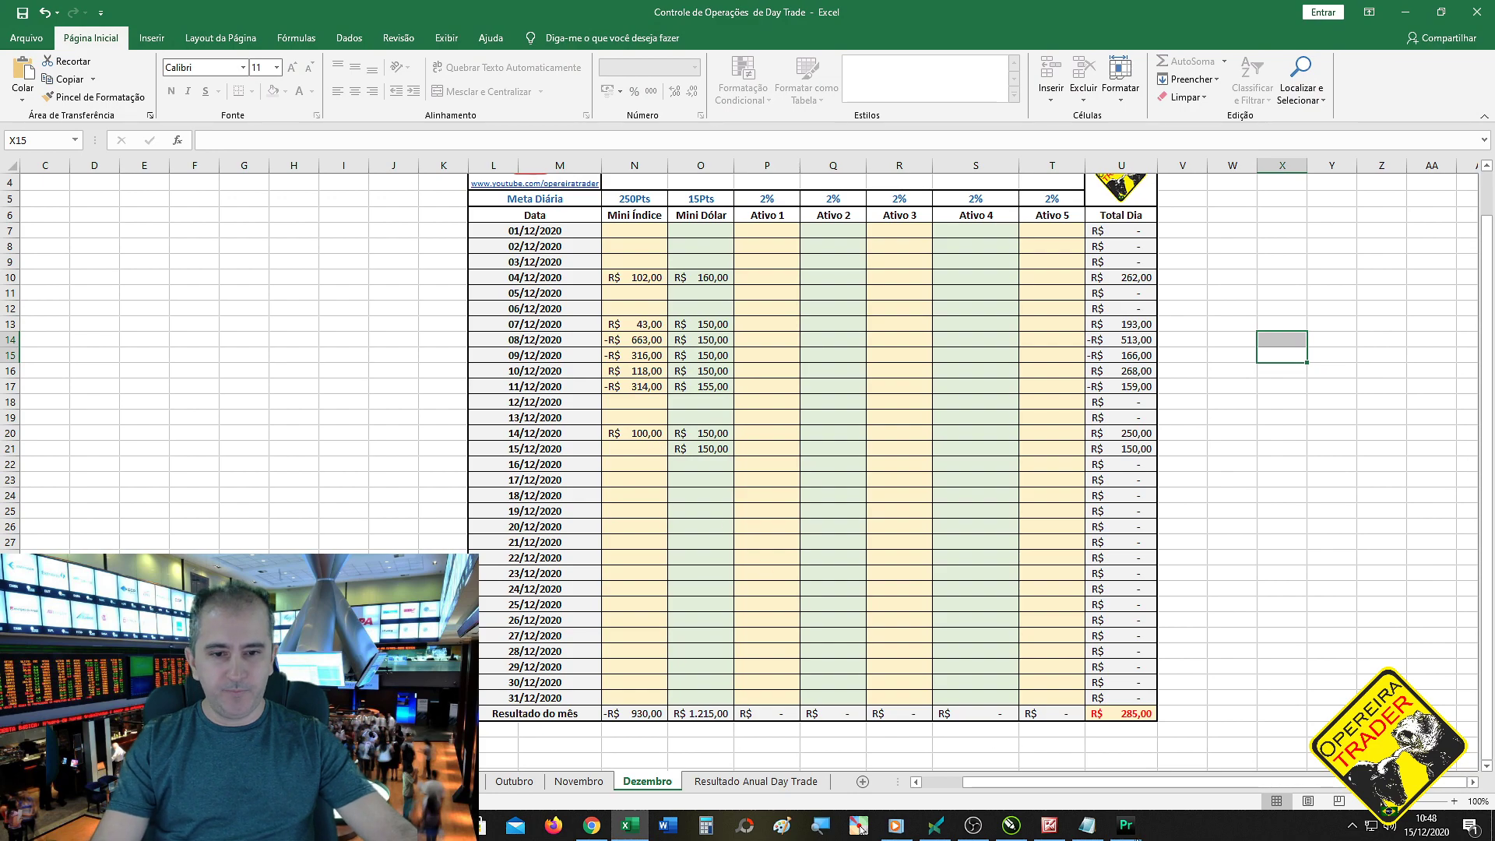
{"action": "left_click", "coordinate": [648, 476]}
{"action": "left_click", "coordinate": [937, 830]}
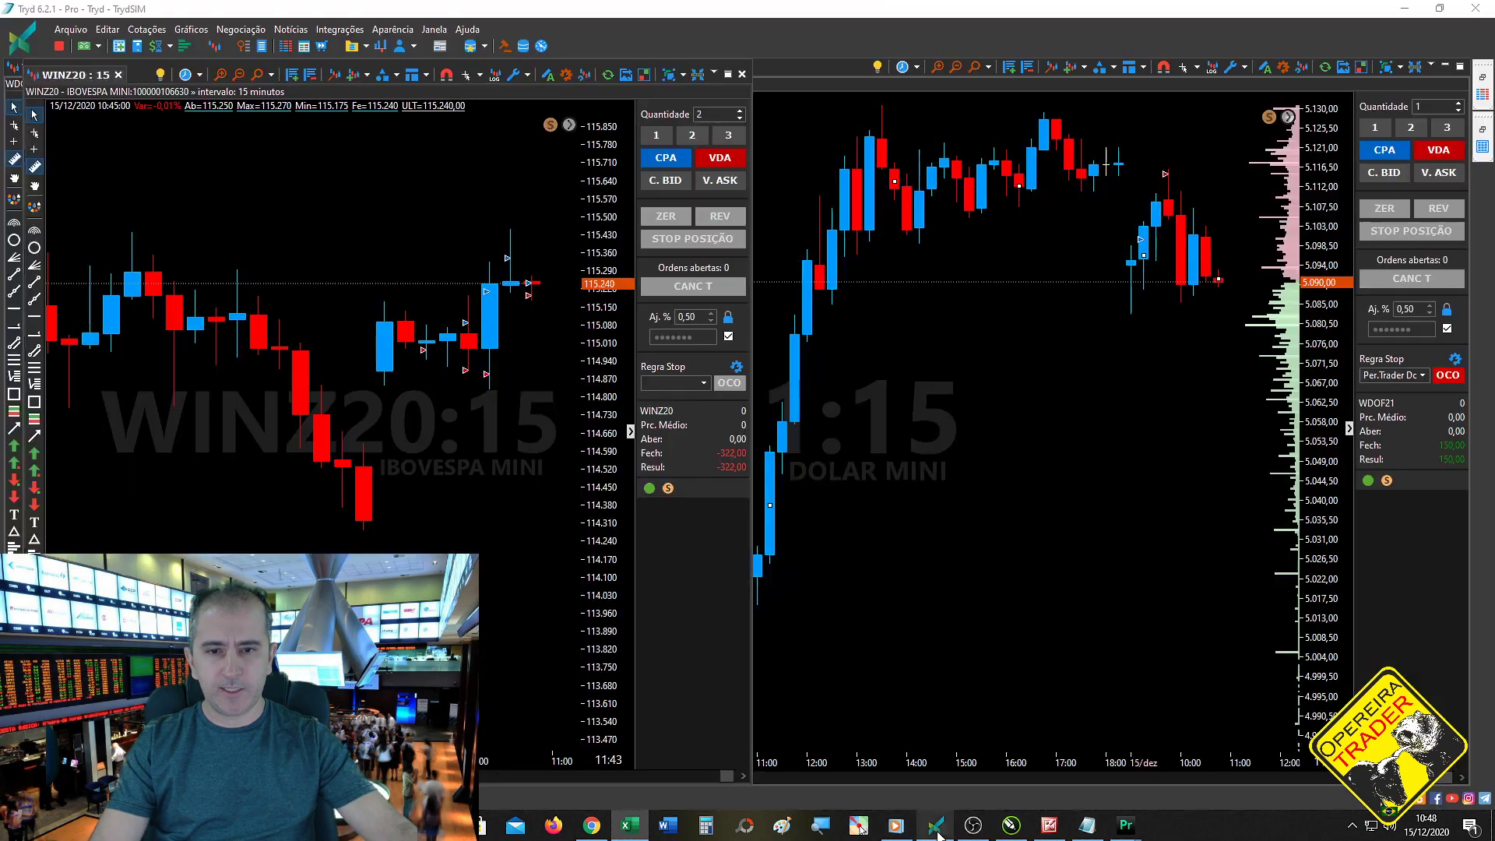
{"action": "left_click", "coordinate": [937, 830]}
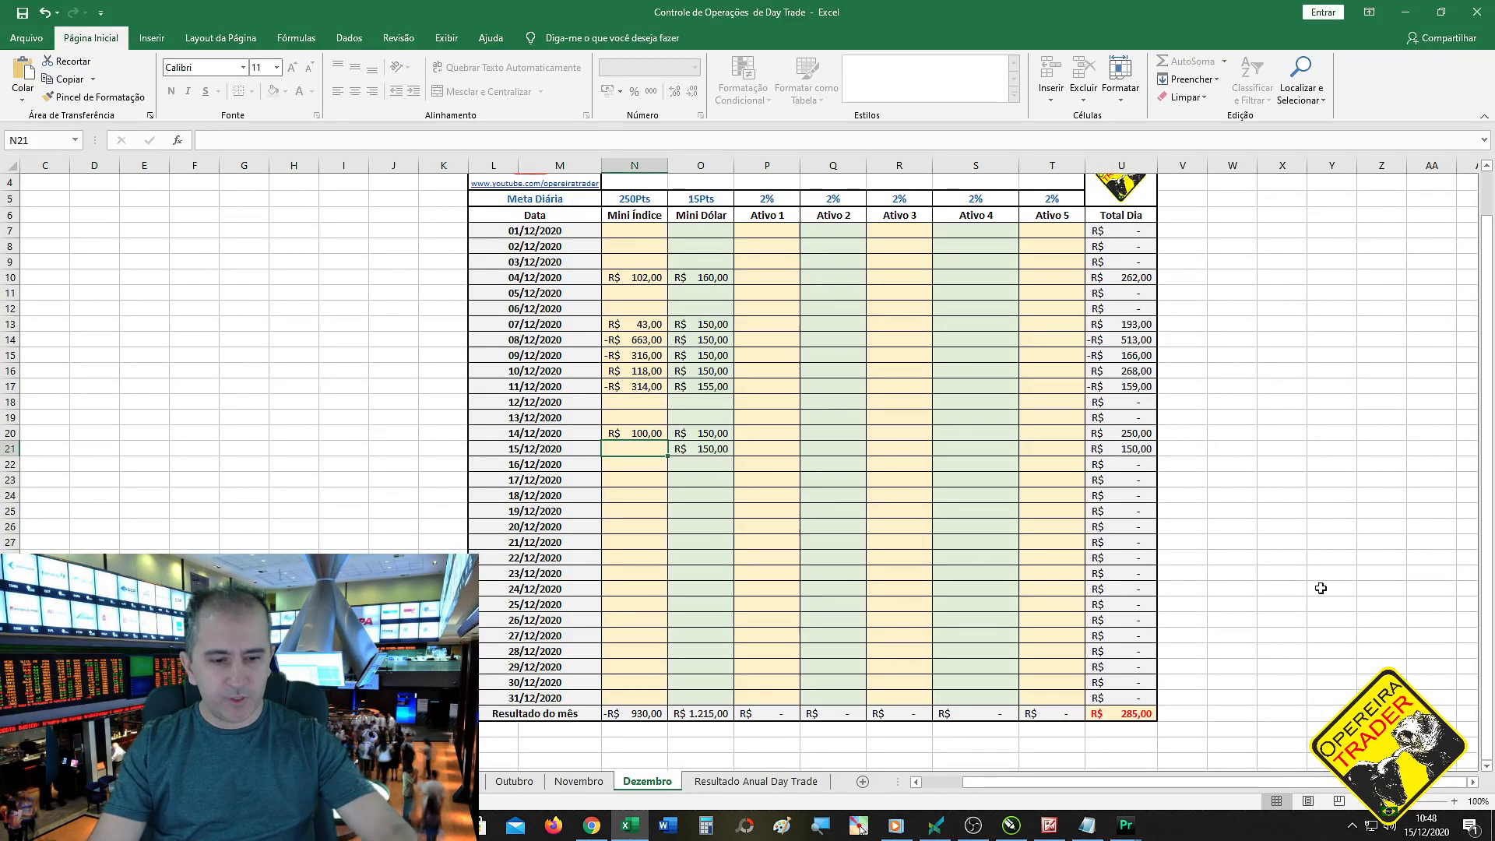
{"action": "type", "text": "-322"}
{"action": "key", "text": "Return"}
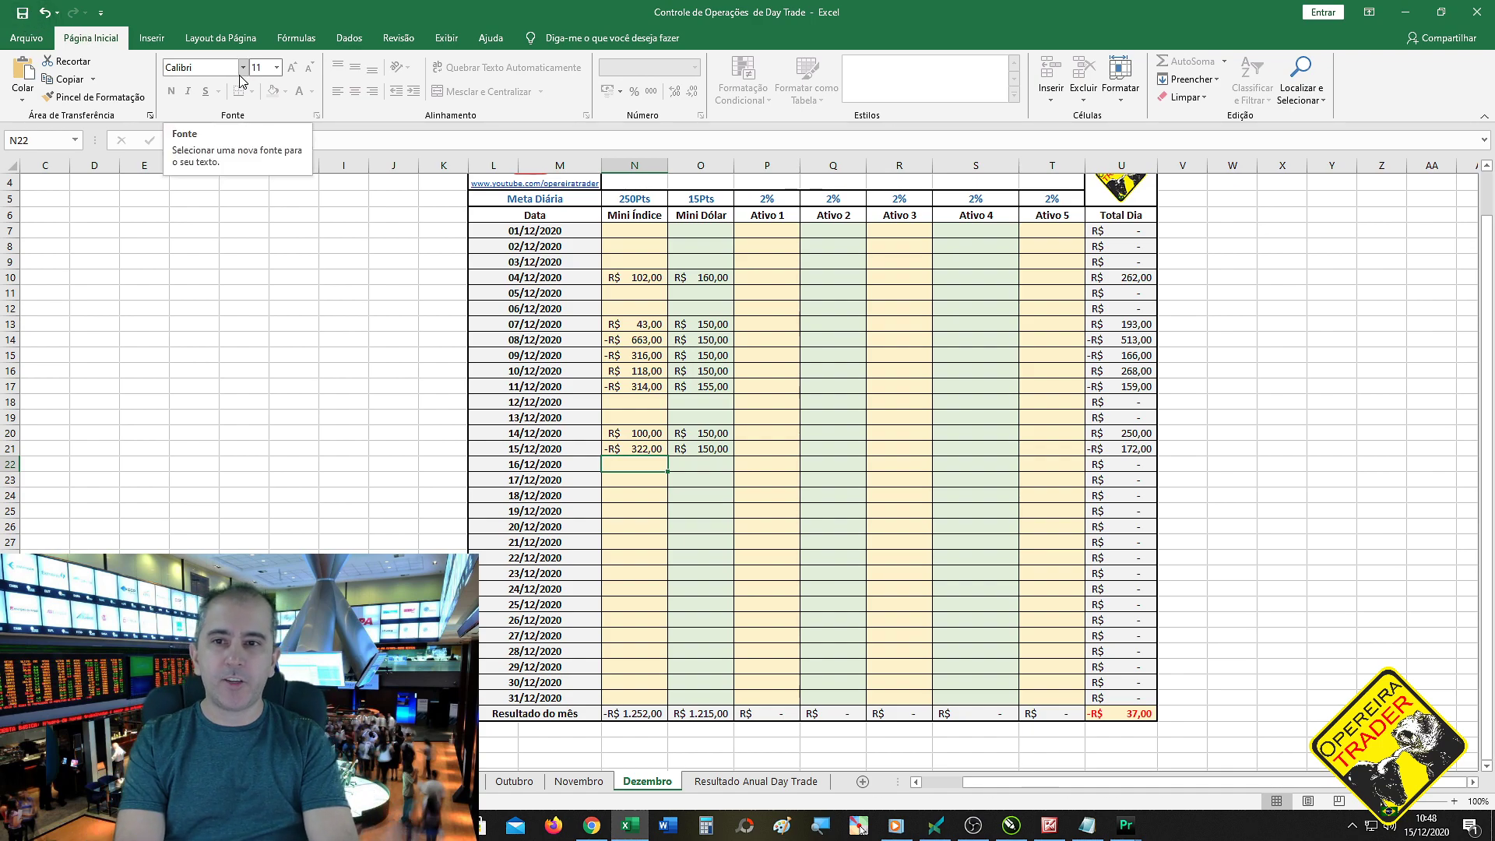
- Select the Mini Índice losses of 08/12, 09/12, 11/12 and 15/12/2020 together to examine their sum
{"action": "left_click", "coordinate": [637, 342]}
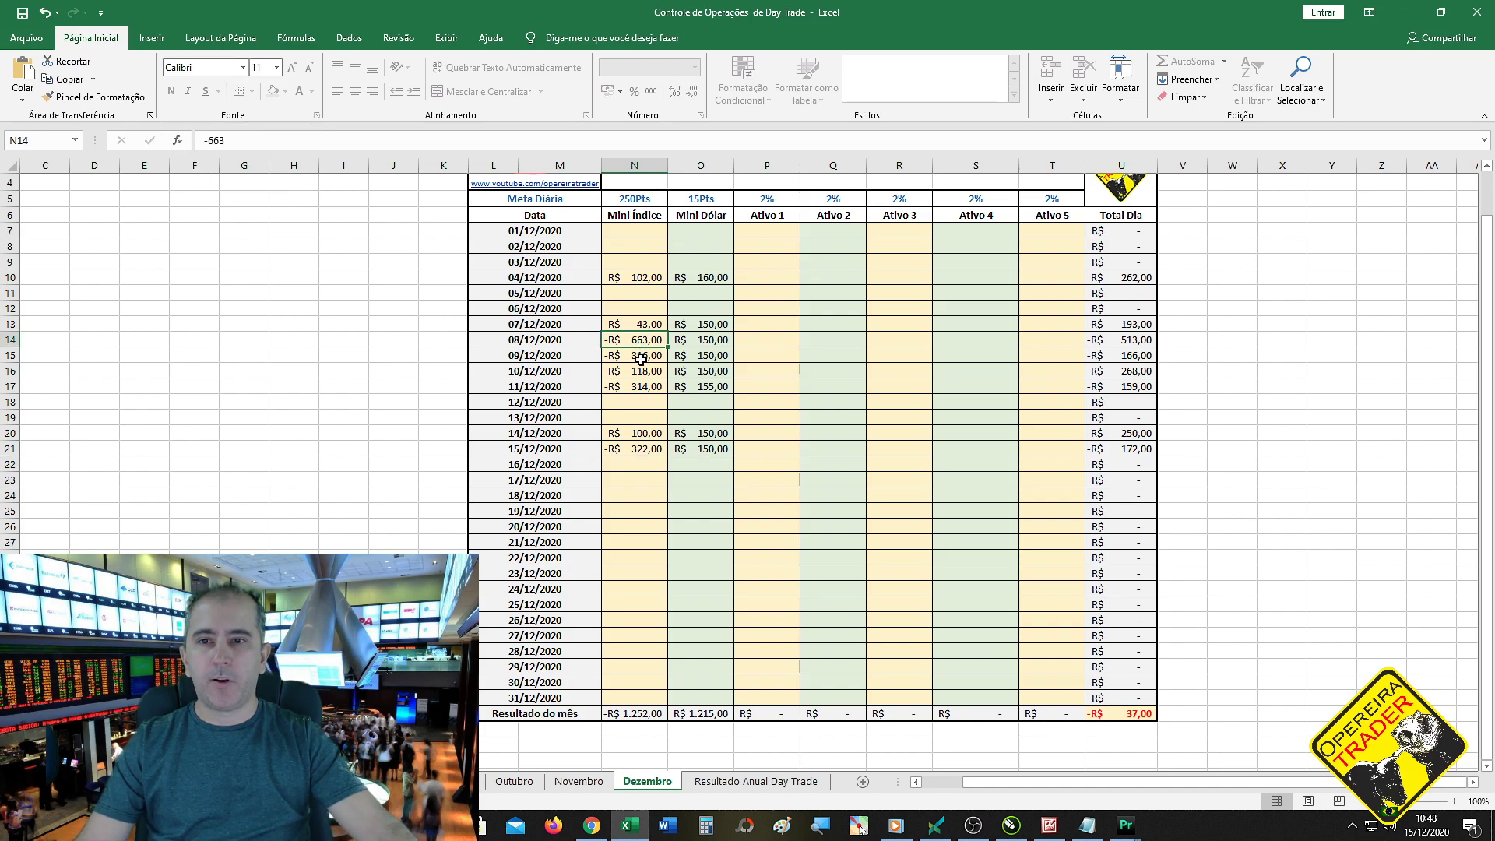
{"action": "left_click", "coordinate": [640, 358], "text": "ctrl"}
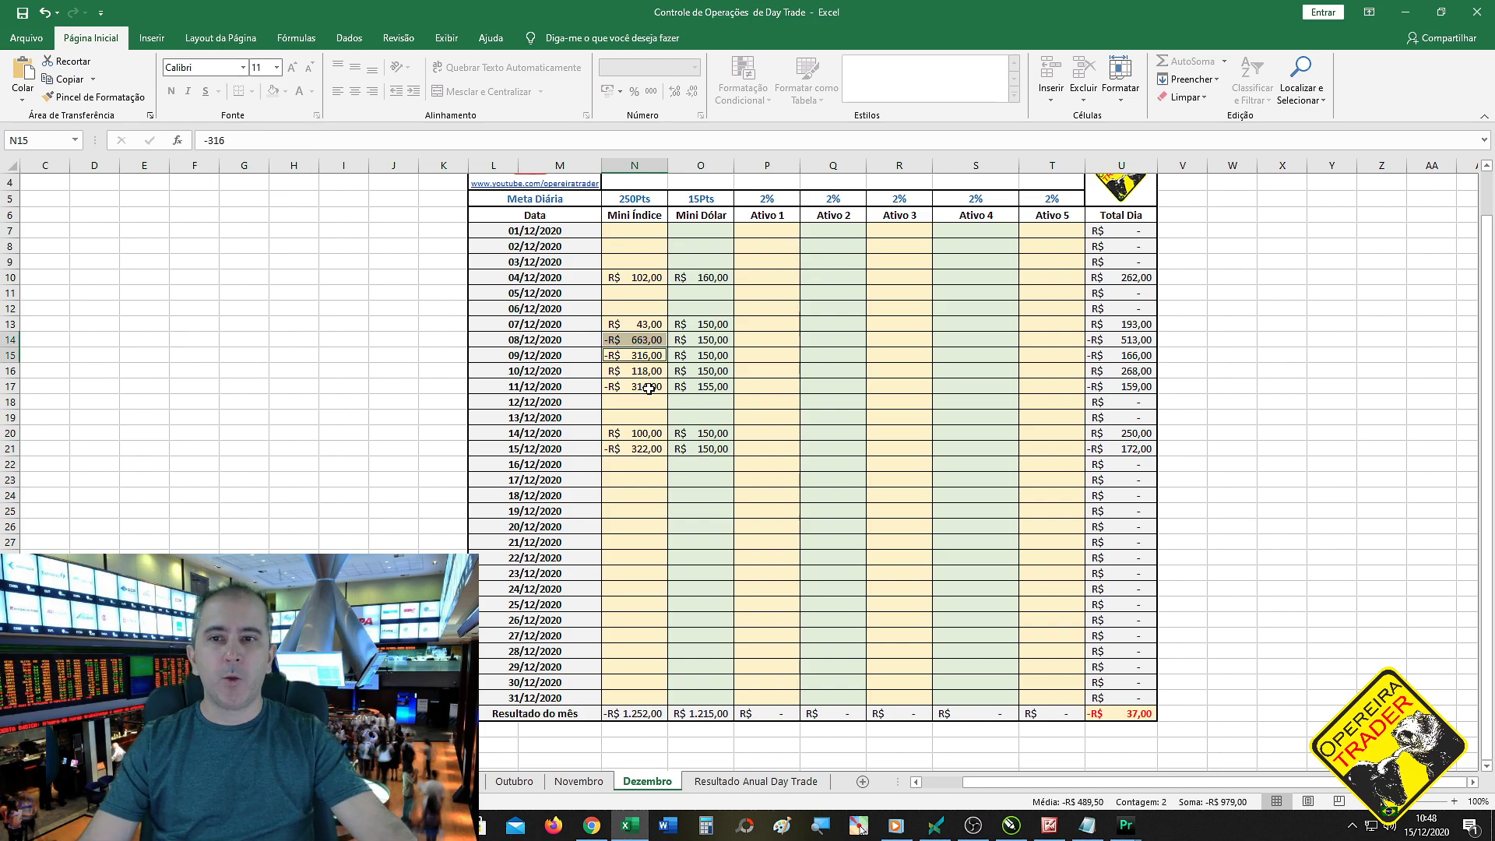
{"action": "left_click", "coordinate": [647, 391], "text": "ctrl"}
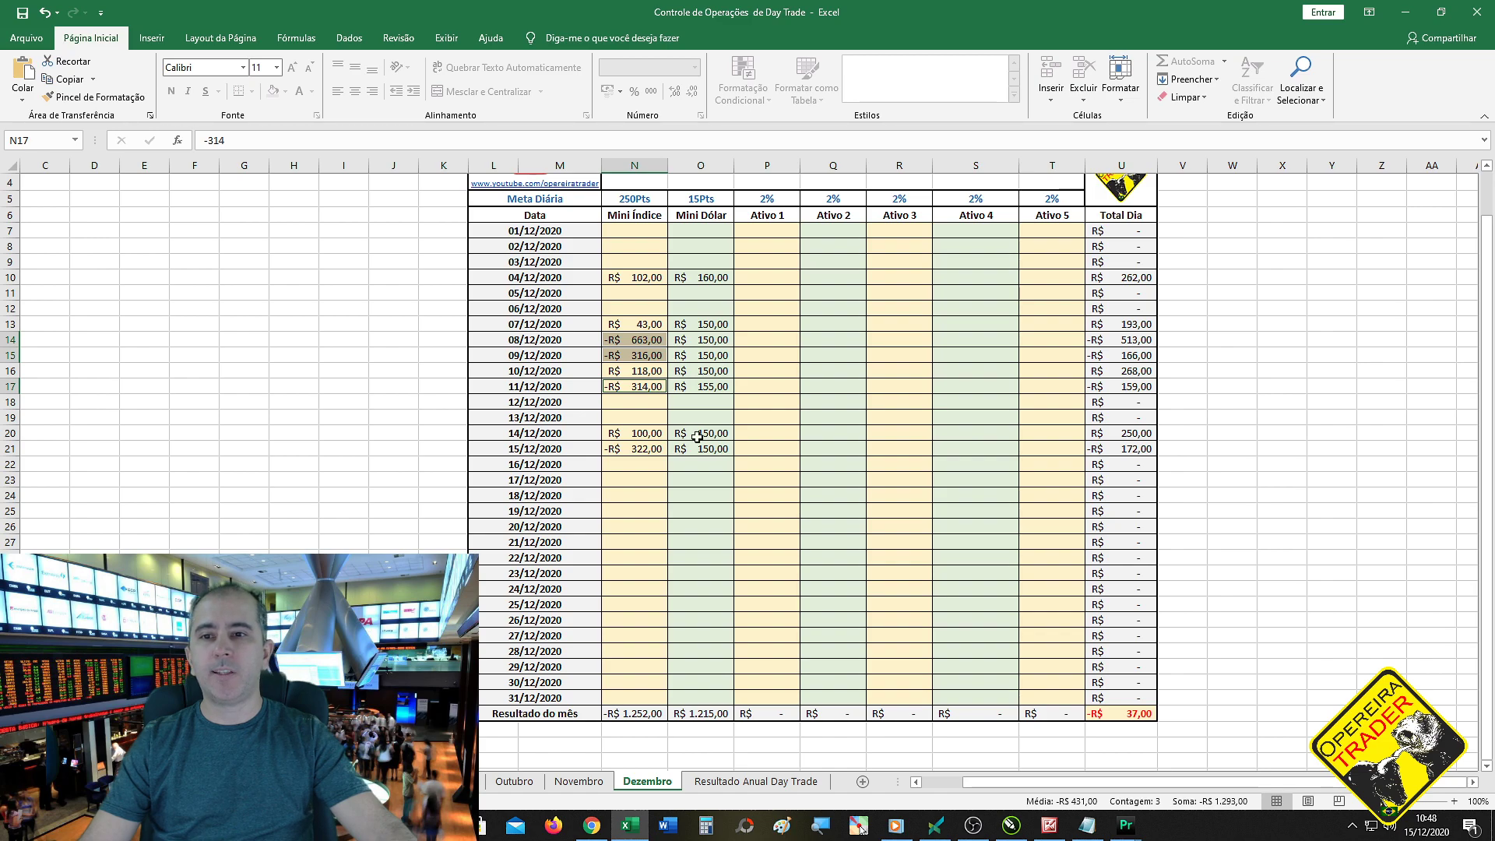
{"action": "left_click", "coordinate": [646, 450], "text": "ctrl"}
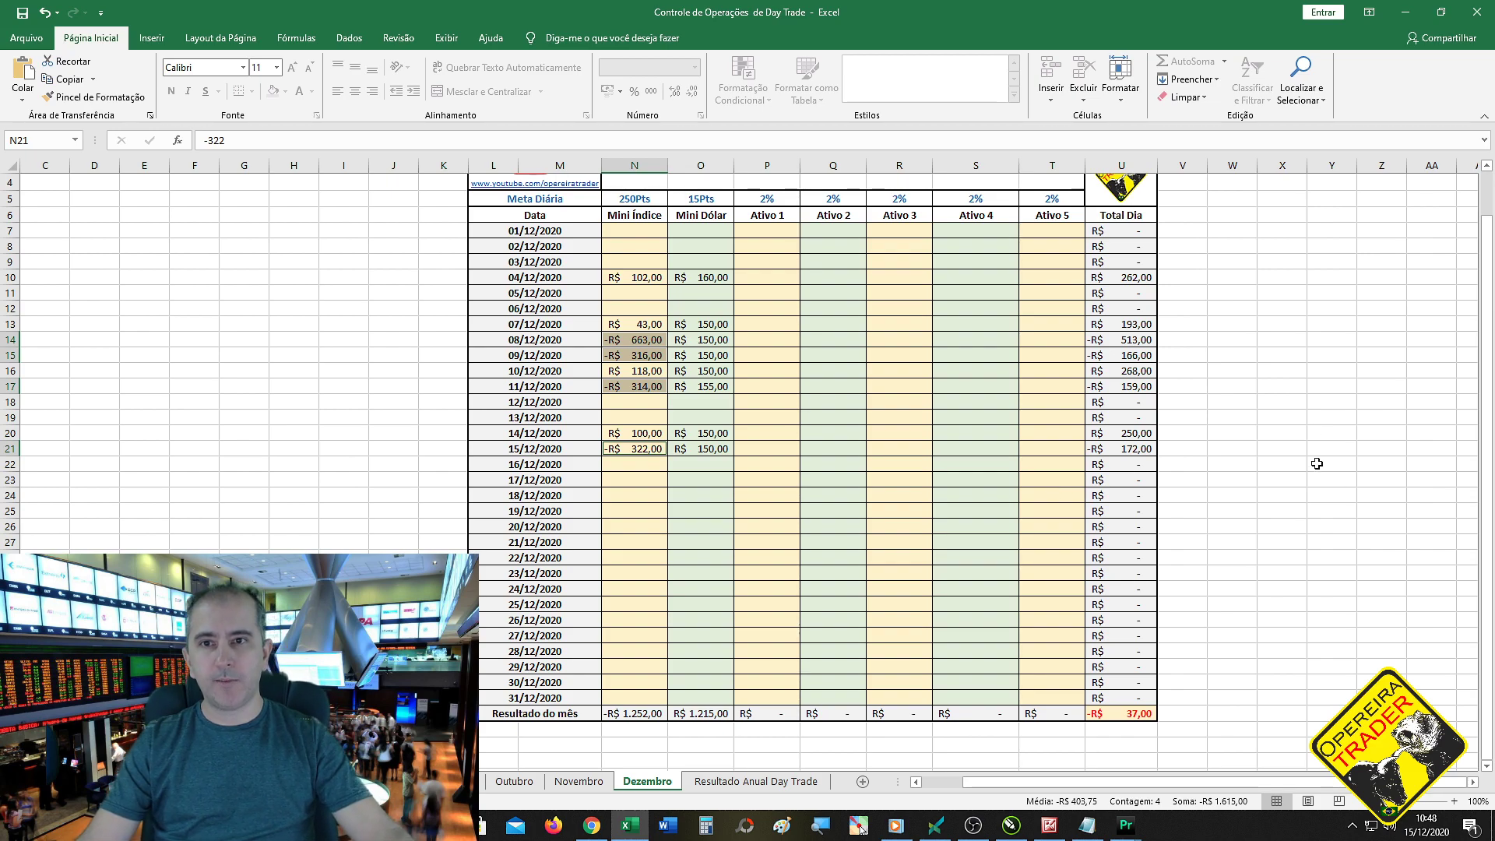
- Highlight the Mini Dólar column to review its December results, then clear the selection
{"action": "left_click", "coordinate": [699, 165]}
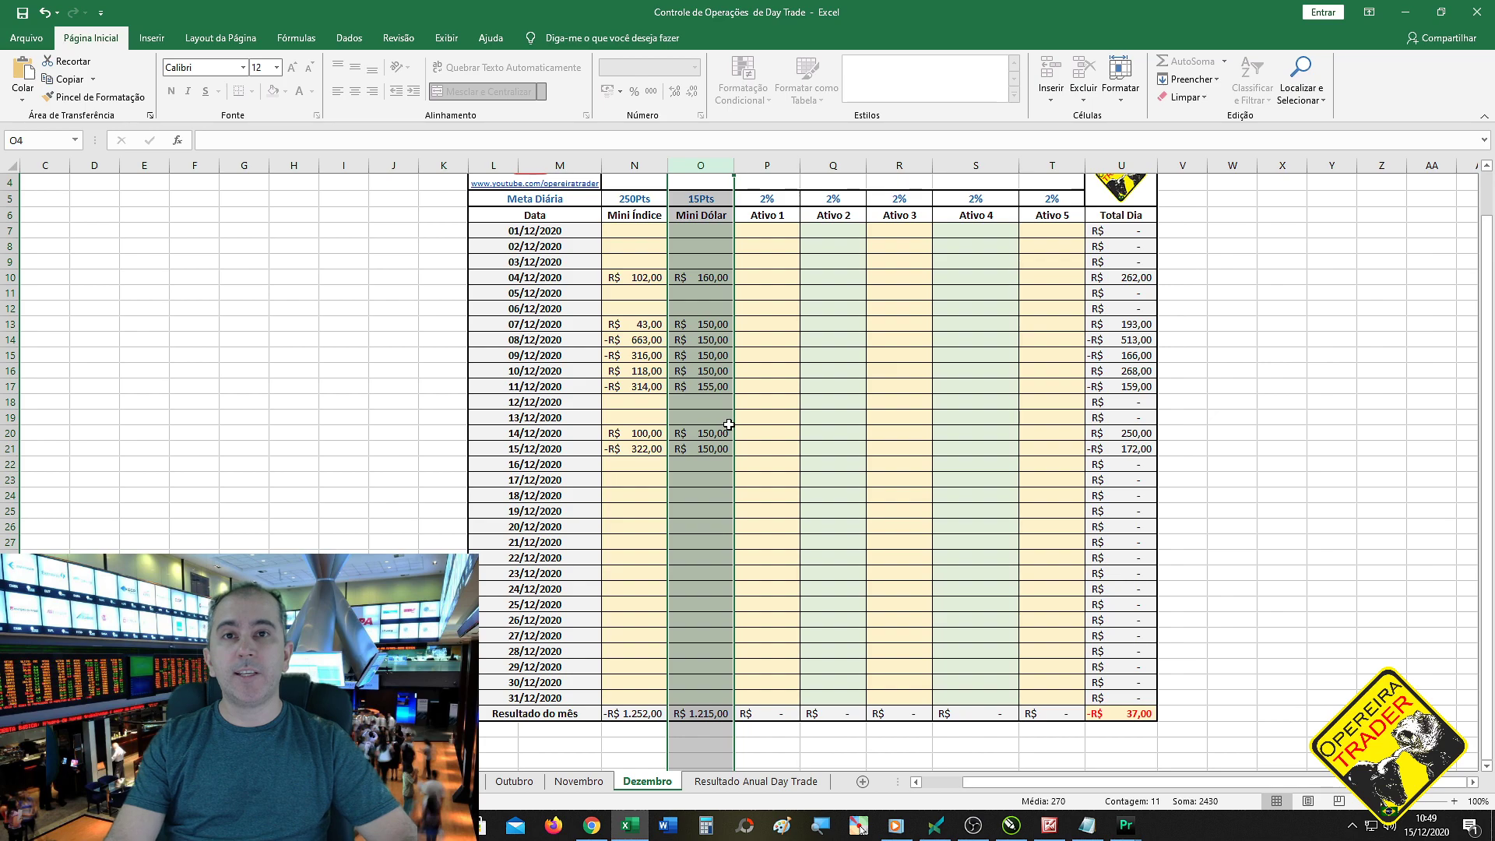
{"action": "left_click", "coordinate": [437, 353]}
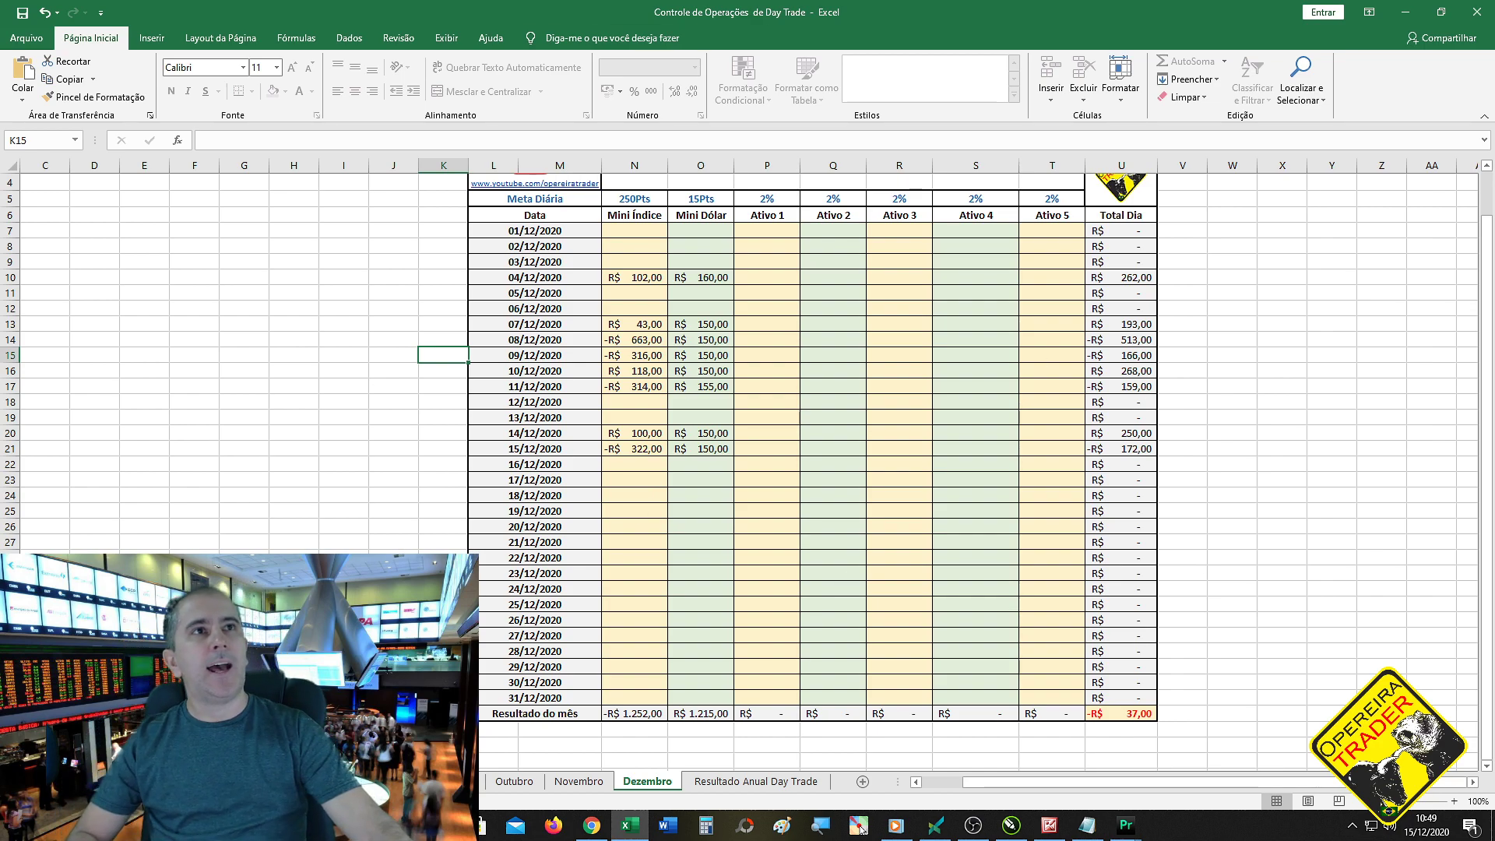
{"action": "key", "text": "alt+Tab"}
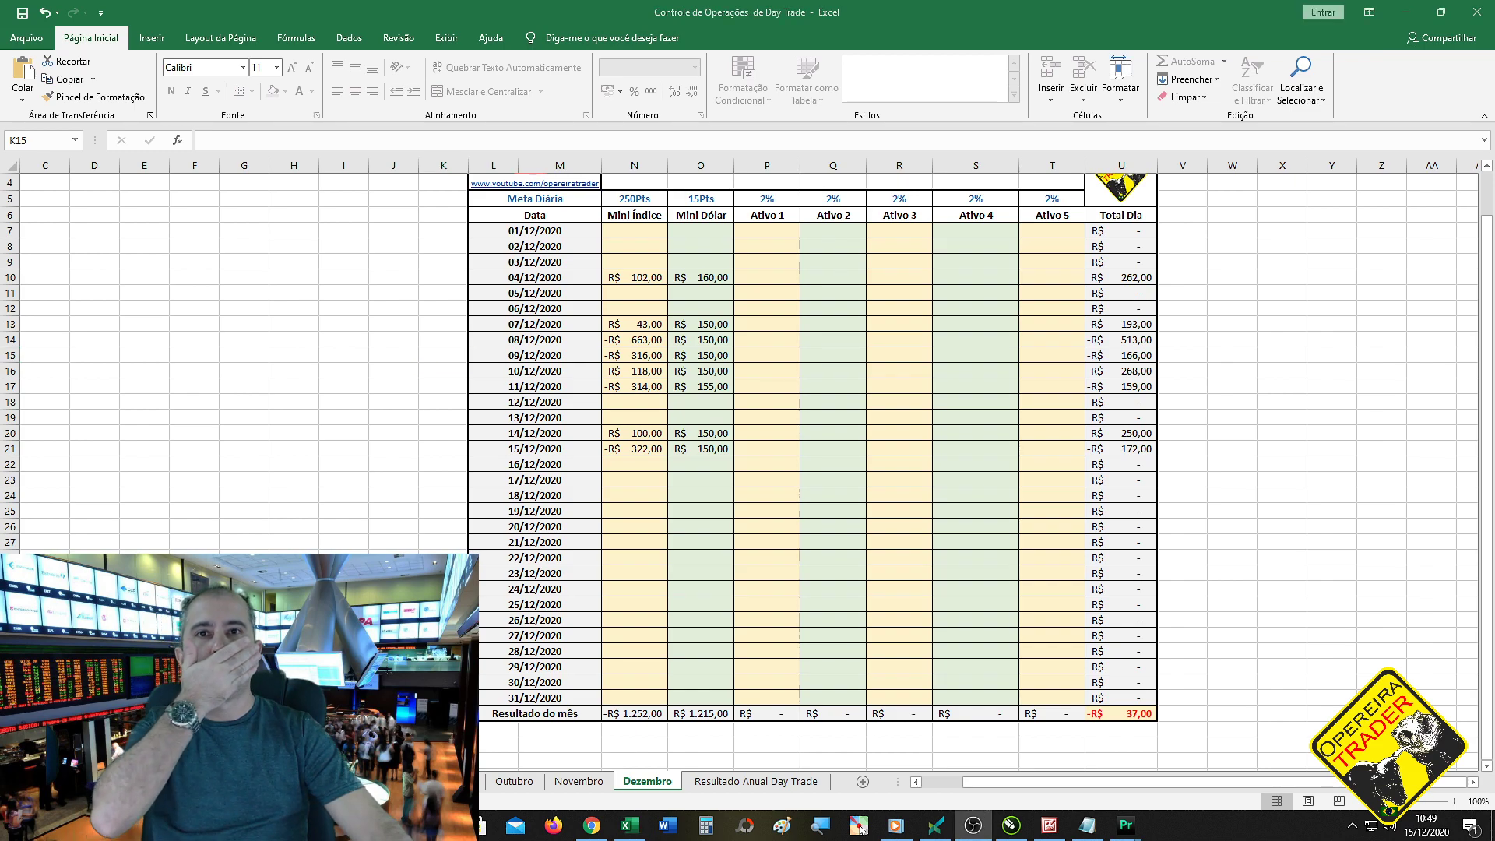